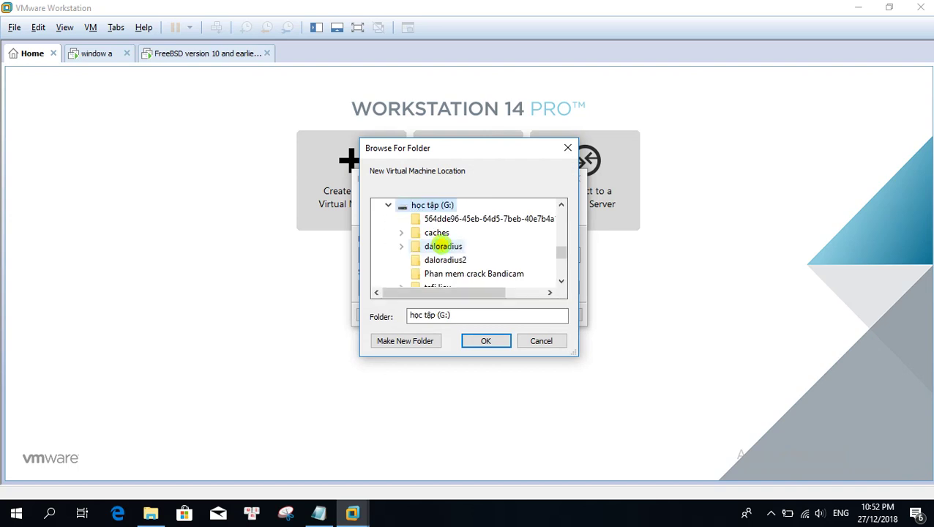
- Import the daloRADIUS VM into the folder G:\daloradius2, retrying with relaxed OVF specification and hardware compliance checks
{"action": "left_click", "coordinate": [443, 260]}
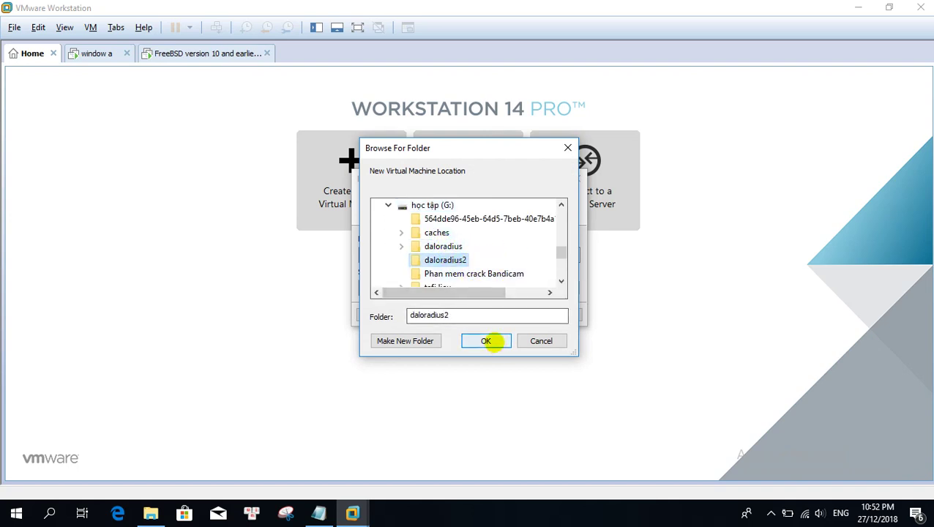
{"action": "left_click", "coordinate": [496, 341]}
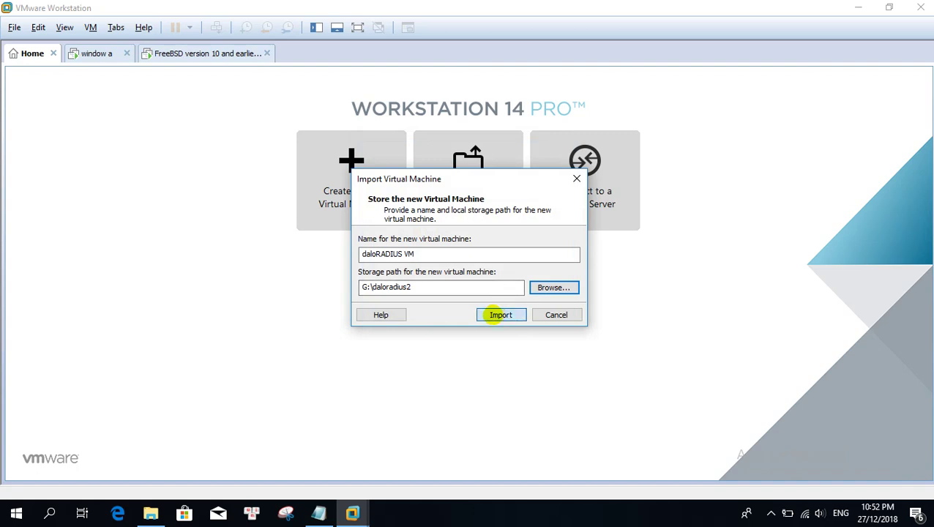
{"action": "left_click", "coordinate": [501, 315]}
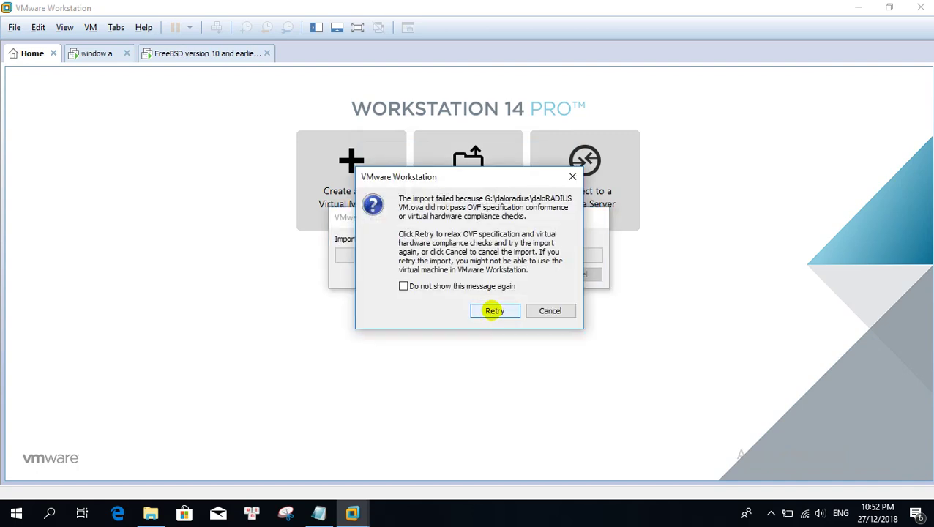
{"action": "left_click", "coordinate": [494, 310]}
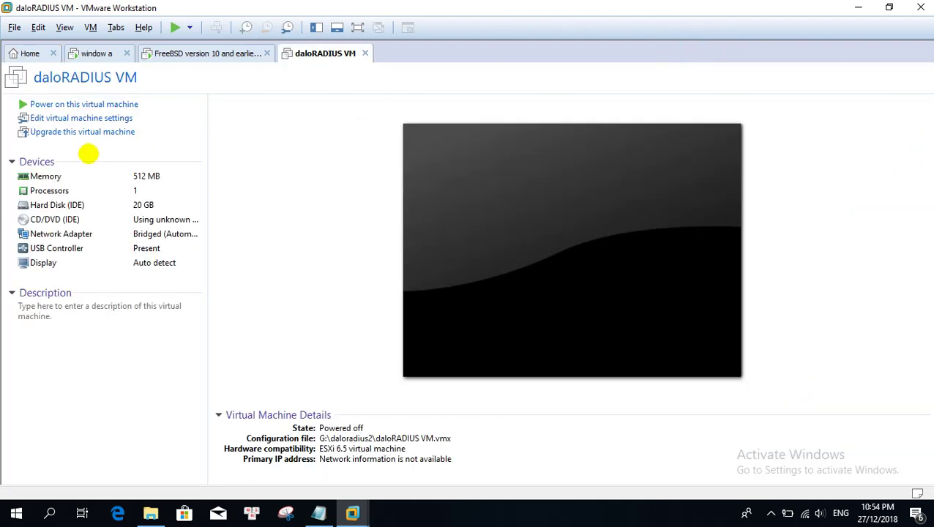
- Set the daloRADIUS virtual machine's memory to 1024 MB and its number of cores per processor to 4
{"action": "left_click", "coordinate": [136, 189]}
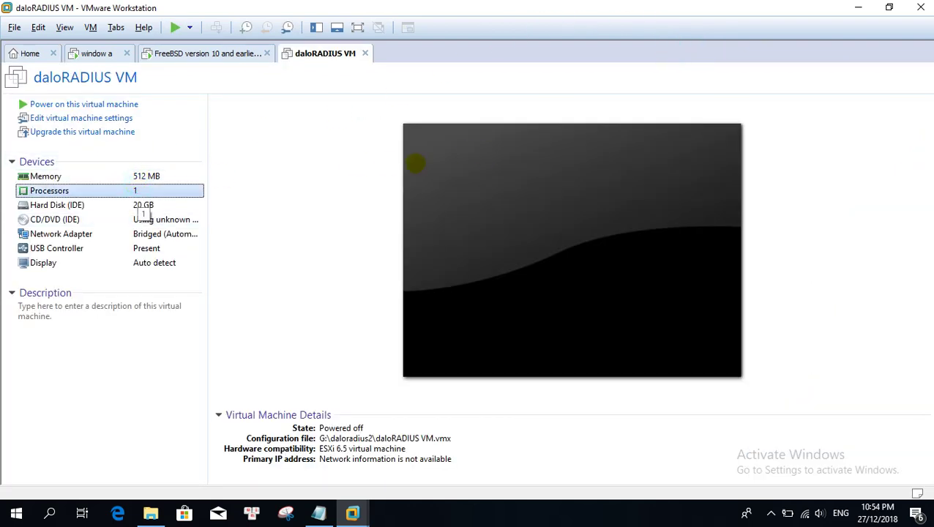
{"action": "double_click", "coordinate": [188, 190]}
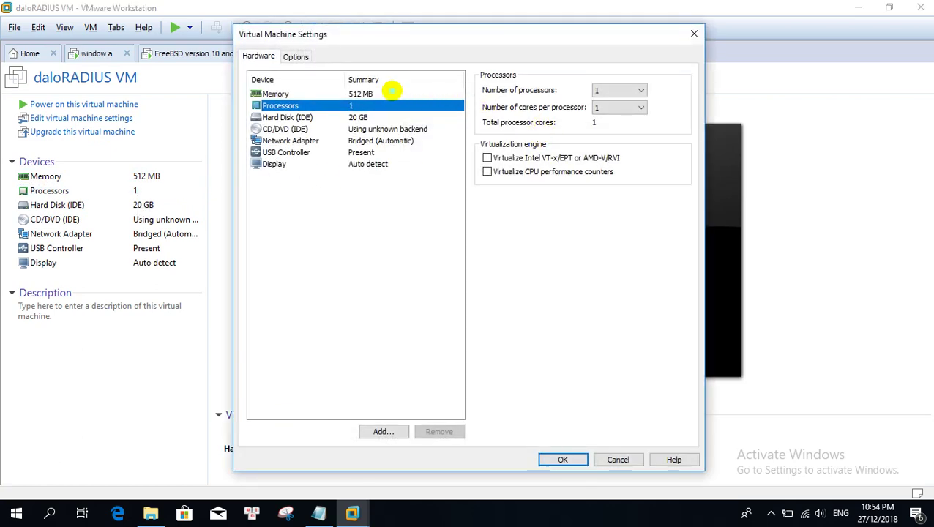
{"action": "left_click", "coordinate": [387, 94]}
{"action": "left_click", "coordinate": [525, 218]}
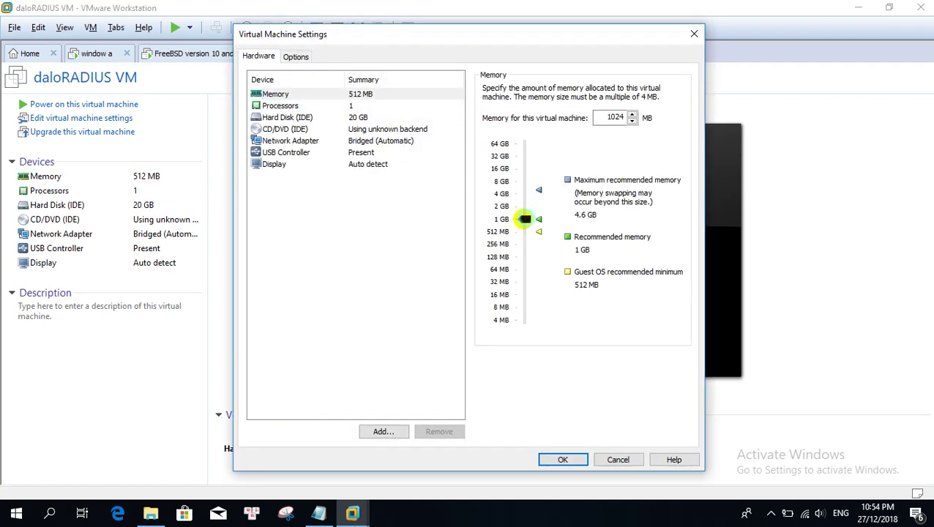
{"action": "left_click", "coordinate": [391, 106]}
{"action": "left_click", "coordinate": [619, 107]}
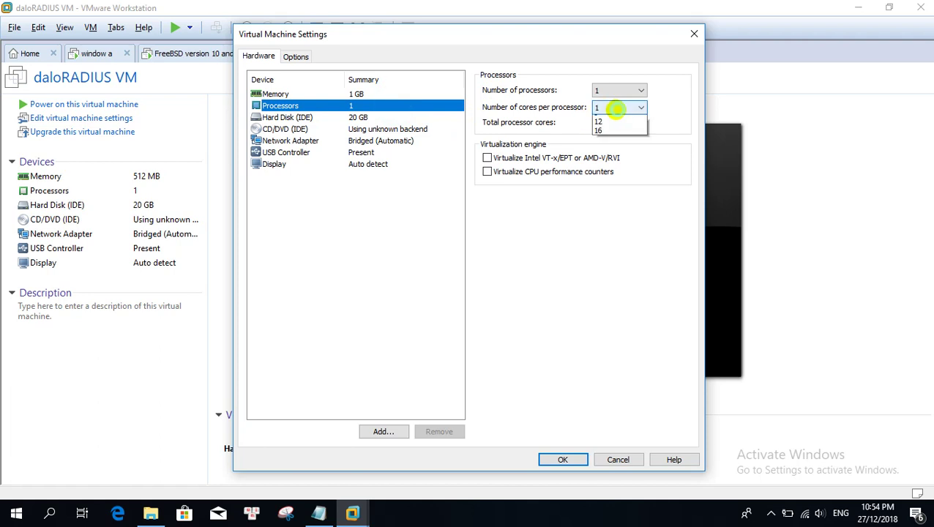
{"action": "left_click", "coordinate": [607, 147]}
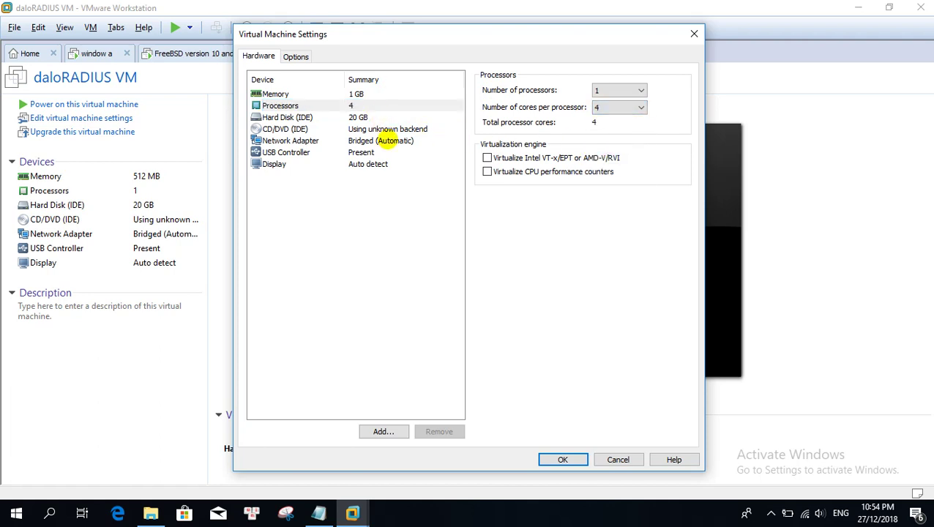
- Connect the network adapter to the custom network VMnet1 (Host-only) and power on the virtual machine
{"action": "left_click", "coordinate": [399, 140]}
{"action": "left_click", "coordinate": [488, 200]}
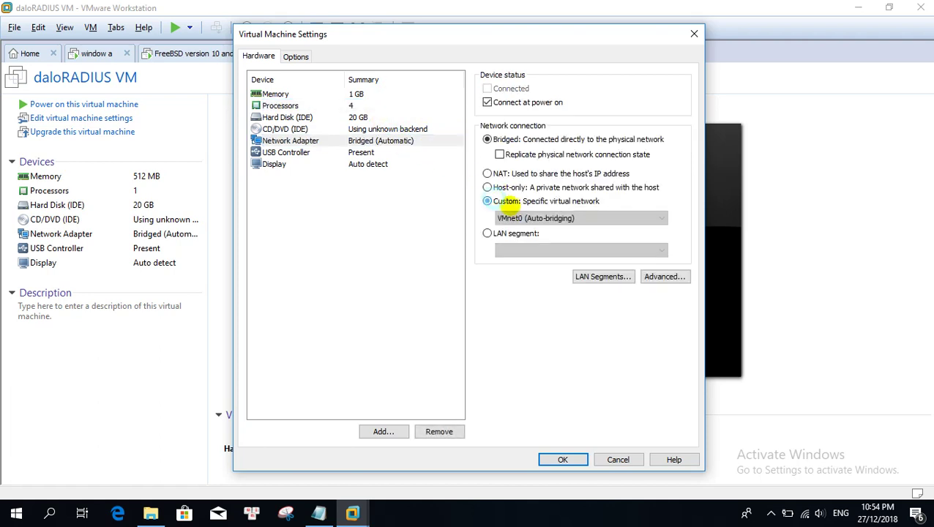
{"action": "left_click", "coordinate": [519, 218]}
{"action": "left_click", "coordinate": [520, 235]}
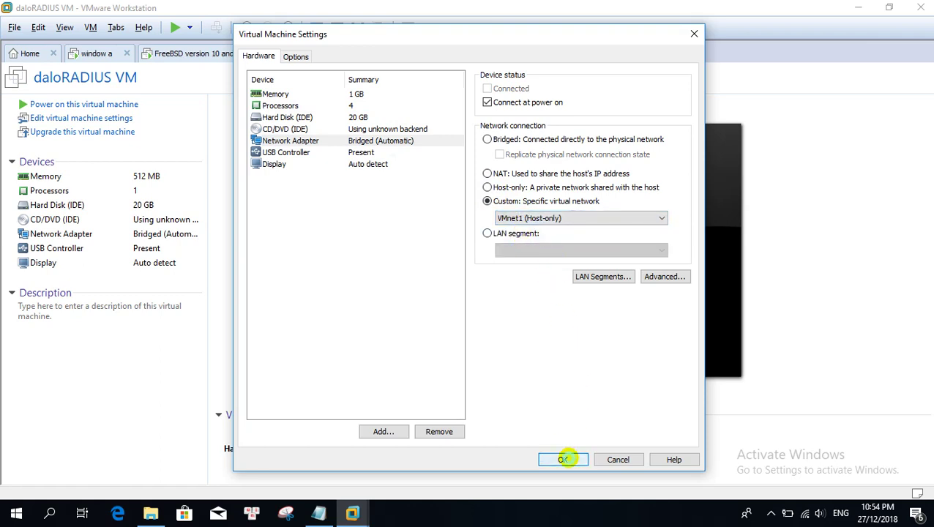
{"action": "left_click", "coordinate": [562, 459]}
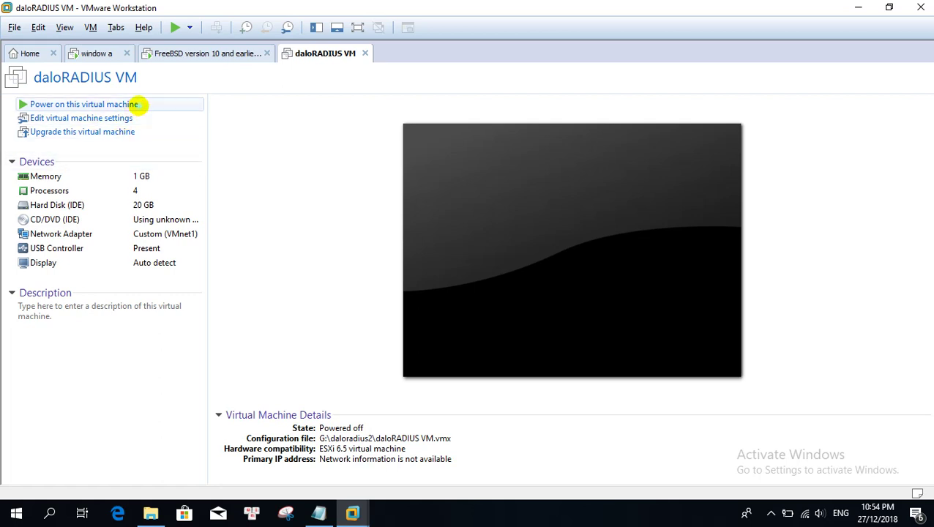
{"action": "left_click", "coordinate": [137, 104]}
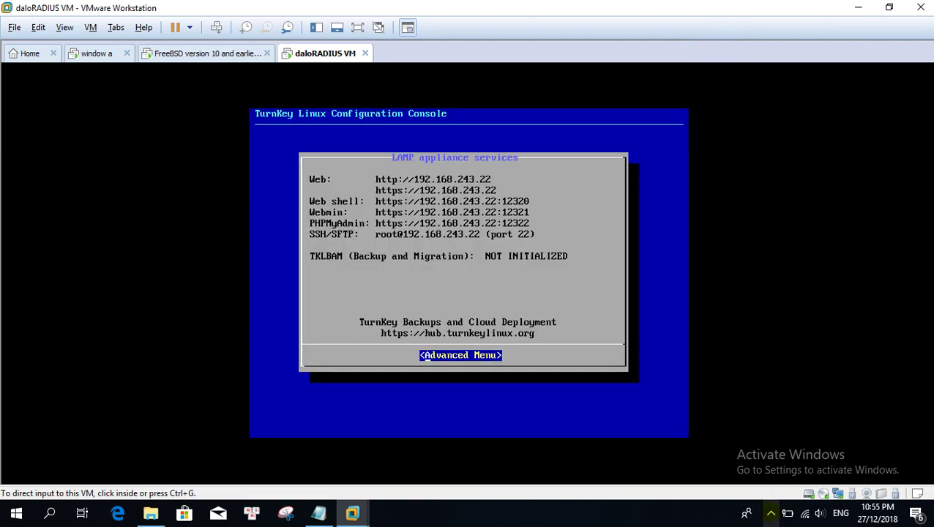
{"action": "left_click", "coordinate": [771, 513]}
{"action": "left_click", "coordinate": [770, 513]}
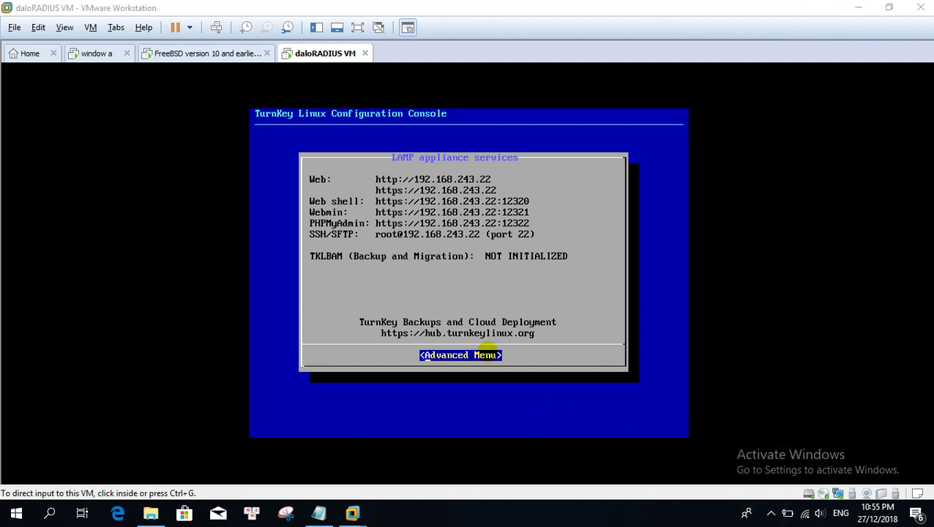
- Open the static IP configuration for eth0 in the TurnKey Linux configuration console
{"action": "left_click", "coordinate": [486, 349]}
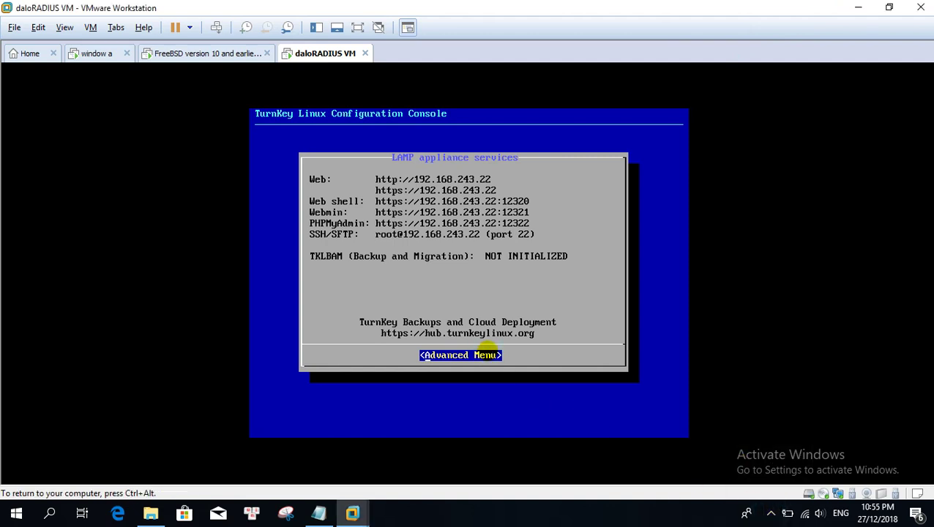
{"action": "key", "text": "Return"}
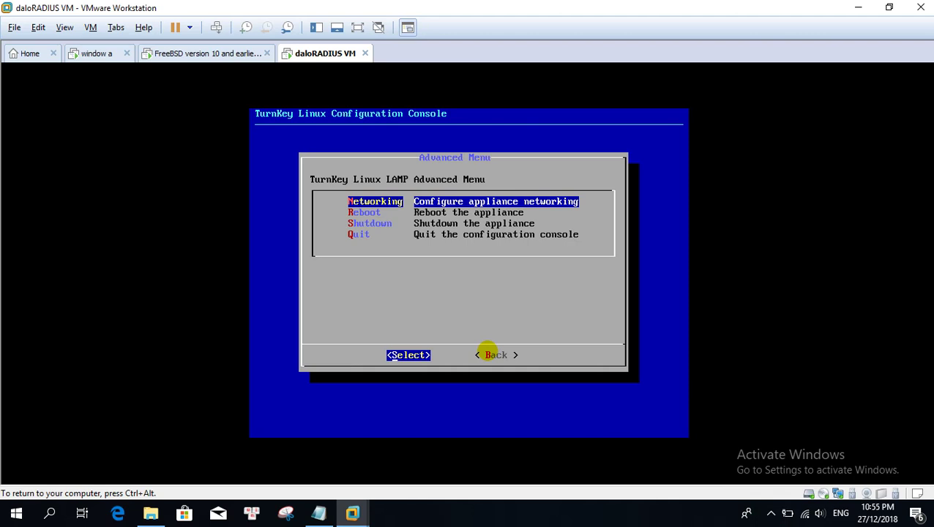
{"action": "key", "text": "Return"}
{"action": "key", "text": "Down"}
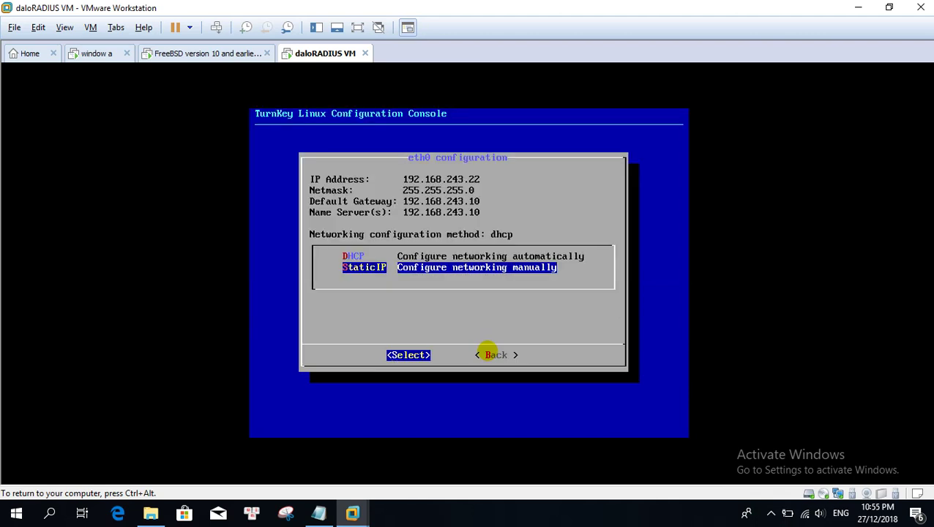
{"action": "key", "text": "Return"}
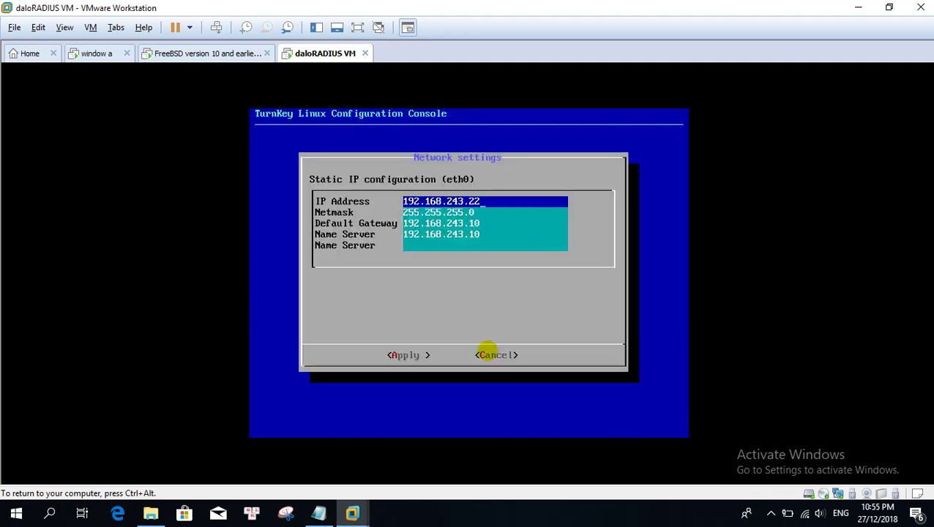
- Set the static IP address of eth0 to 192.168.243.251
{"action": "key", "text": "BackSpace"}
{"action": "key", "text": "BackSpace"}
{"action": "key", "text": "Down"}
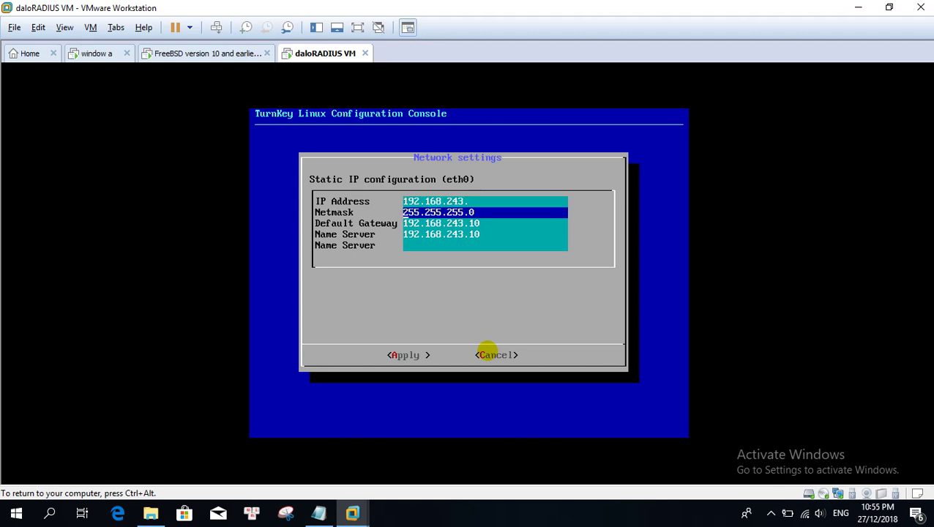
{"action": "key", "text": "Up"}
{"action": "key", "text": "Right"}
{"action": "key", "text": "Right"}
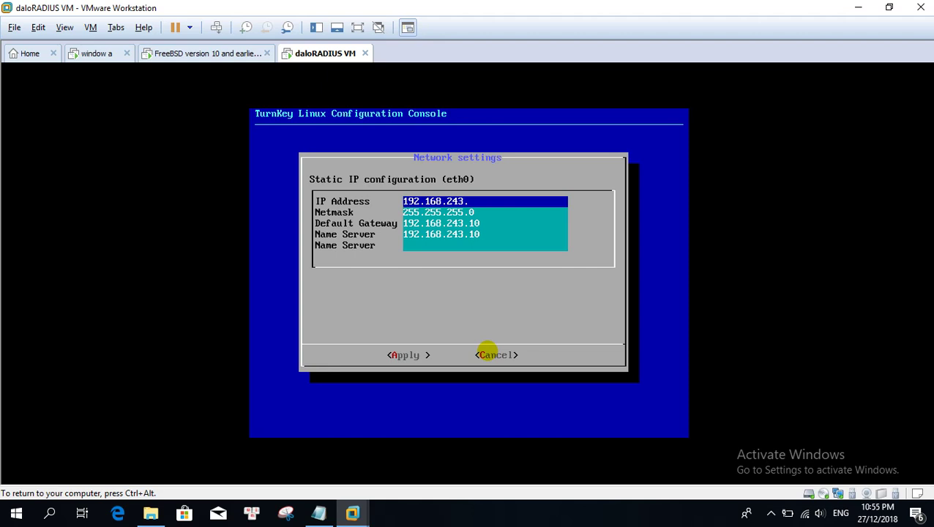
{"action": "type", "text": "25"}
{"action": "key", "text": "Down"}
{"action": "key", "text": "Down"}
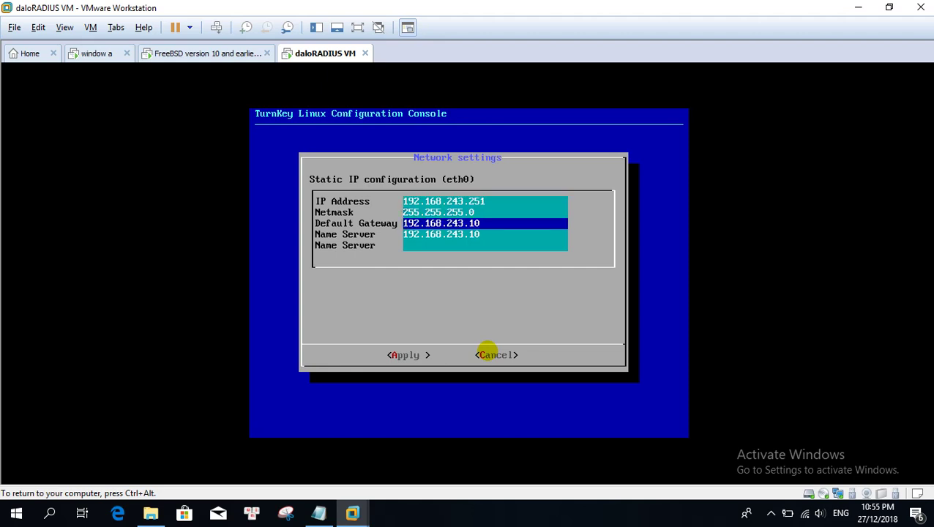
- Set the default gateway and the first name server to 192.168.243.250 and apply the network settings
{"action": "key", "text": "BackSpace"}
{"action": "key", "text": "BackSpace"}
{"action": "type", "text": "250"}
{"action": "key", "text": "Down"}
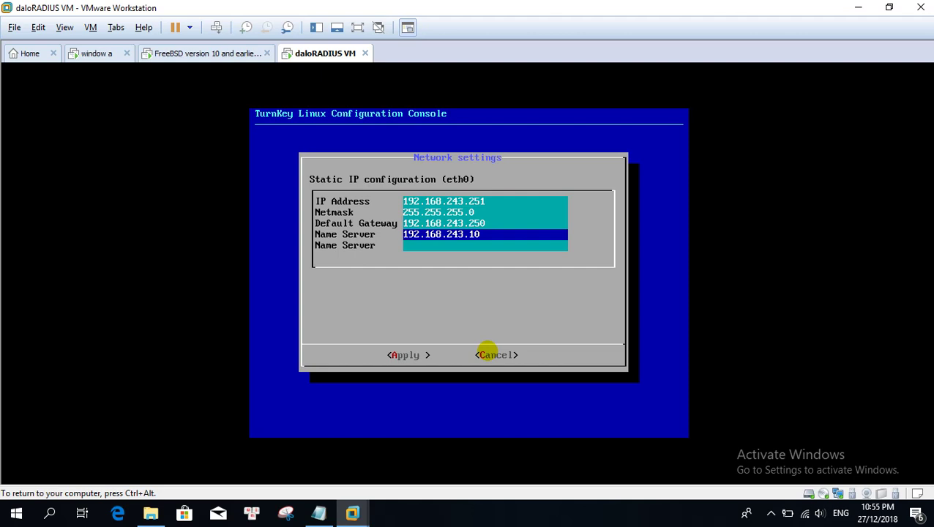
{"action": "key", "text": "BackSpace"}
{"action": "key", "text": "BackSpace"}
{"action": "type", "text": "250"}
{"action": "key", "text": "ctrl+alt"}
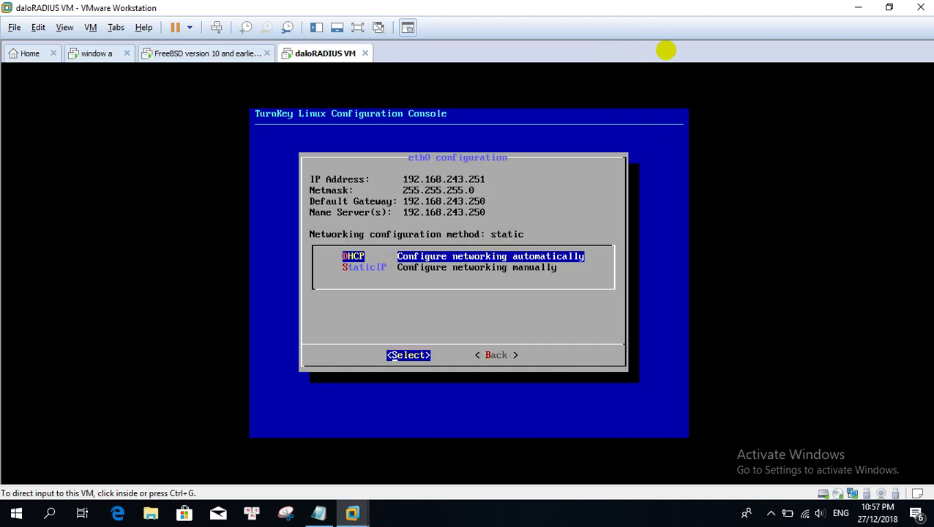
{"action": "left_click", "coordinate": [771, 513]}
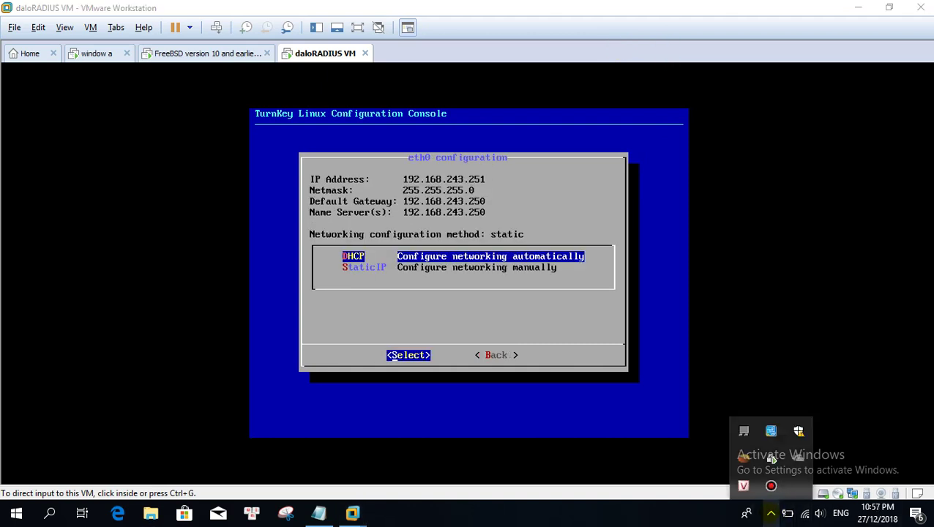
{"action": "left_click", "coordinate": [770, 513]}
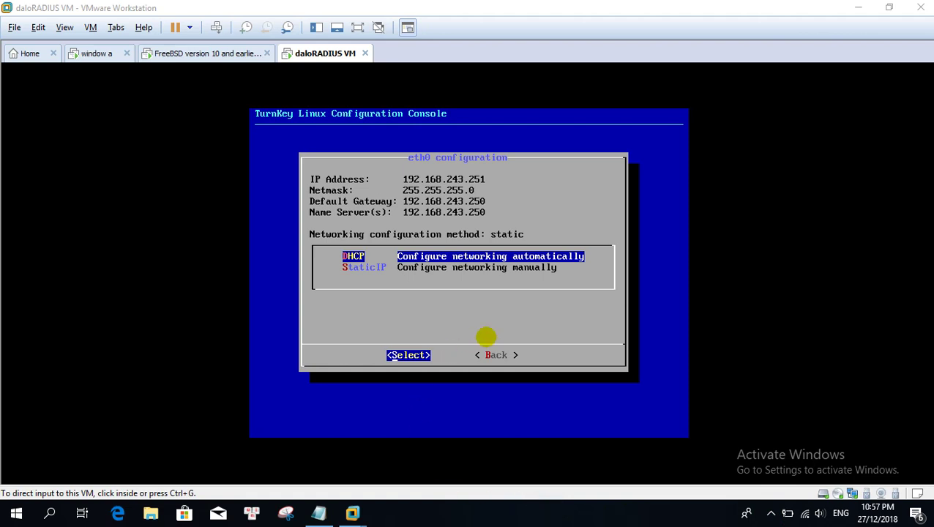
- Return to the Advanced Menu and reboot the appliance
{"action": "left_click", "coordinate": [519, 326]}
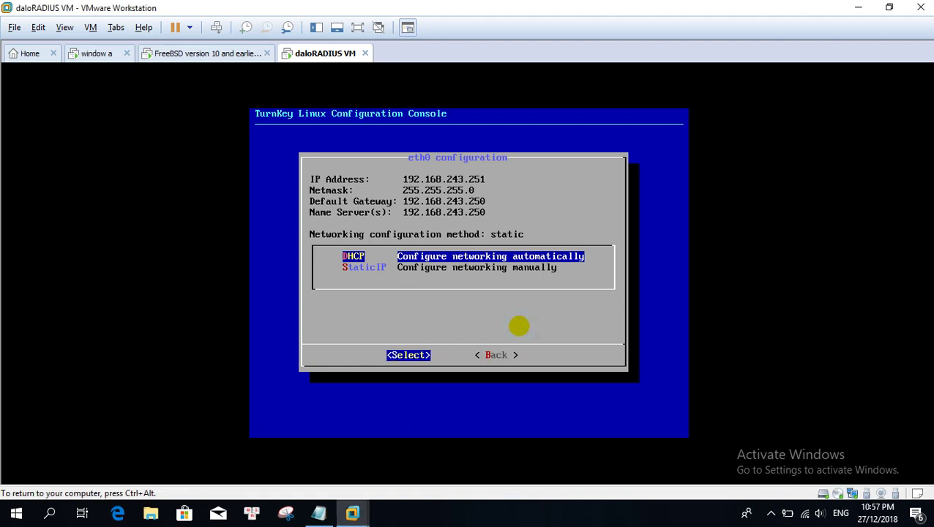
{"action": "key", "text": "Tab"}
{"action": "key", "text": "Return"}
{"action": "key", "text": "Down"}
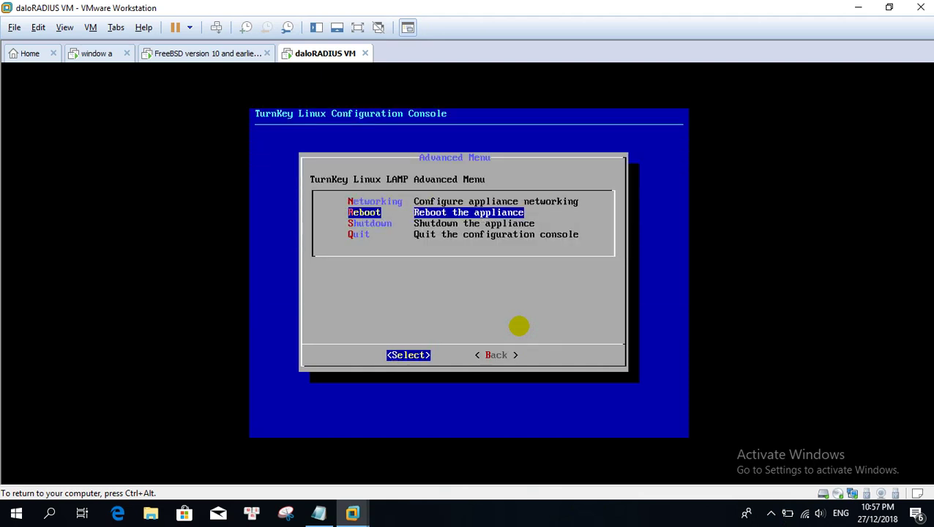
{"action": "key", "text": "Return"}
{"action": "key", "text": "Return"}
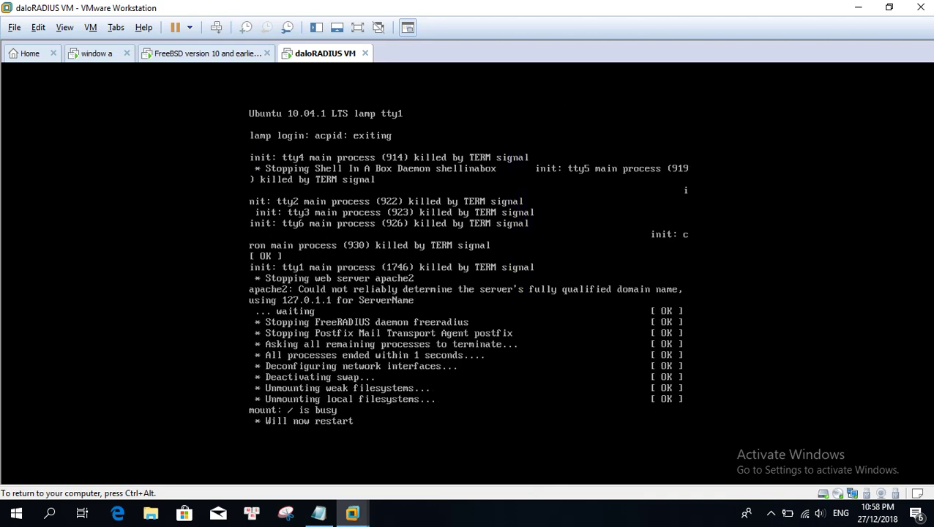
{"action": "key", "text": "ctrl+alt"}
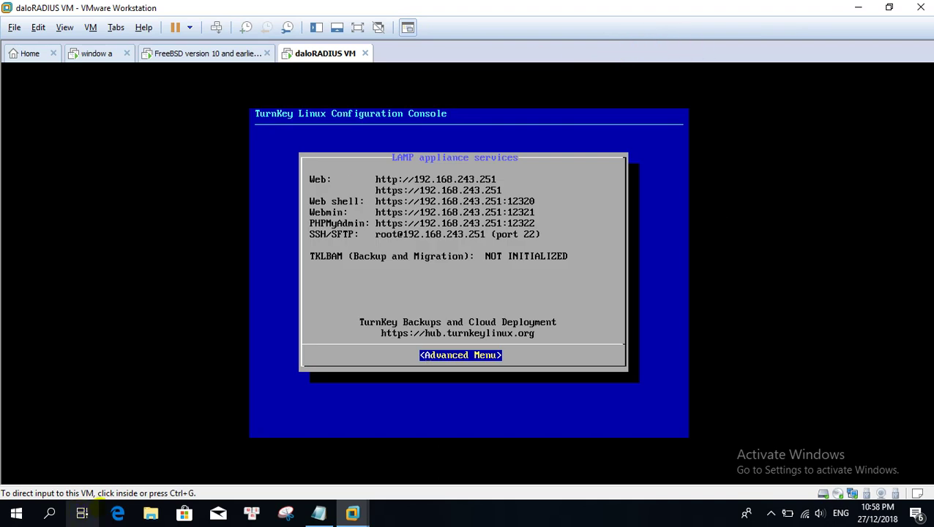
- Search Windows for Google Chrome and open it
{"action": "left_click", "coordinate": [50, 515]}
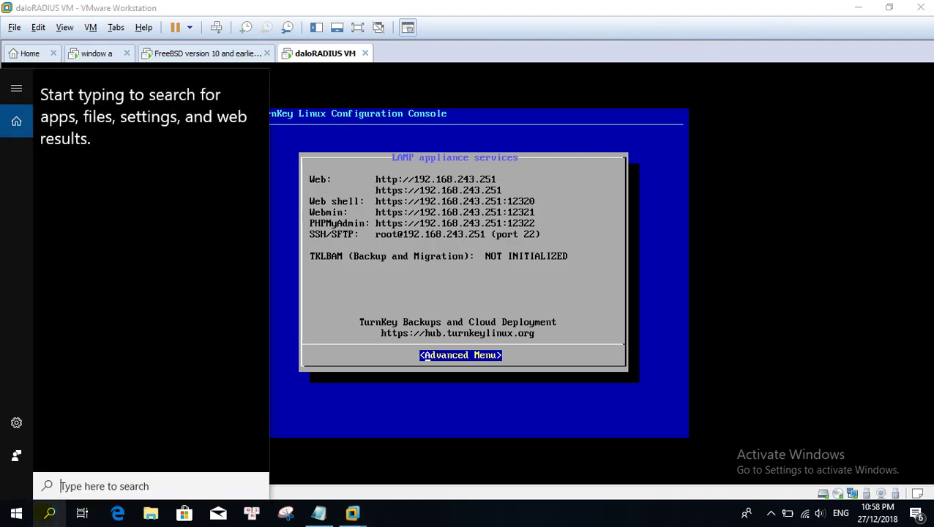
{"action": "type", "text": "cho"}
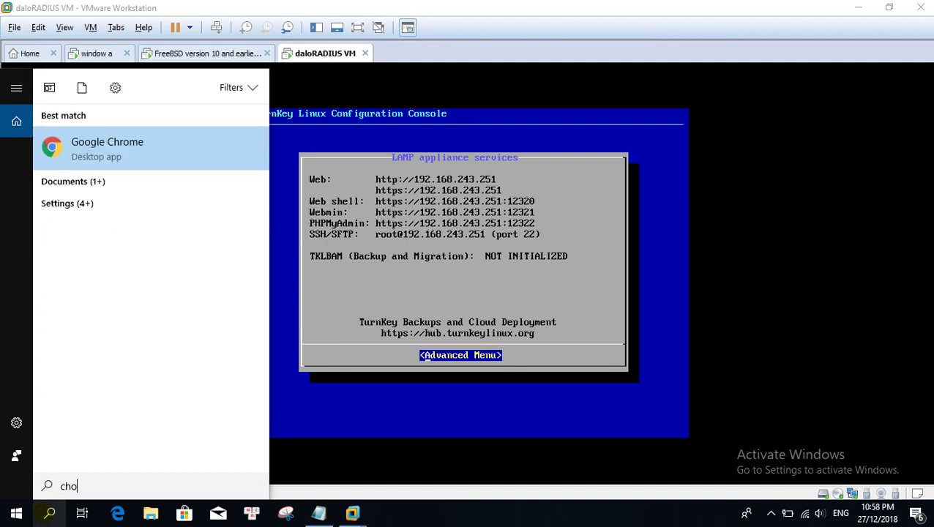
{"action": "key", "text": "Return"}
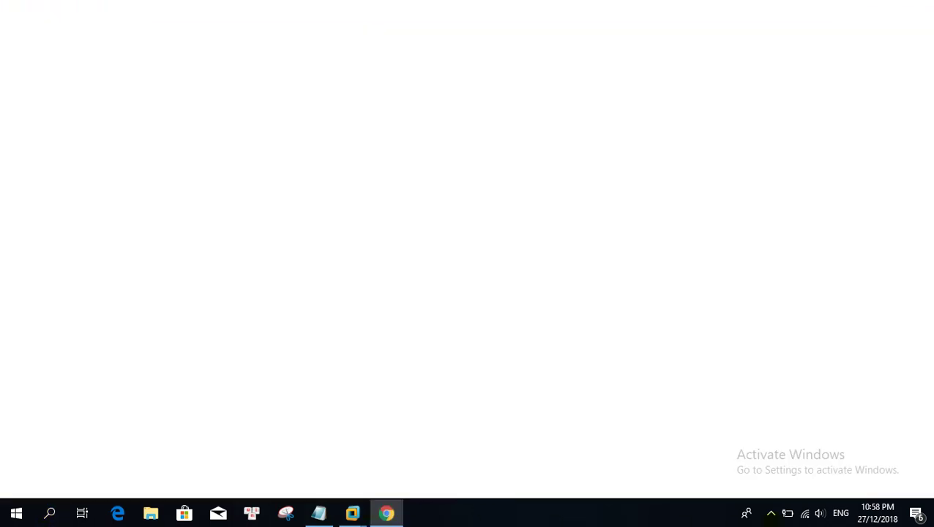
{"action": "left_click", "coordinate": [771, 513]}
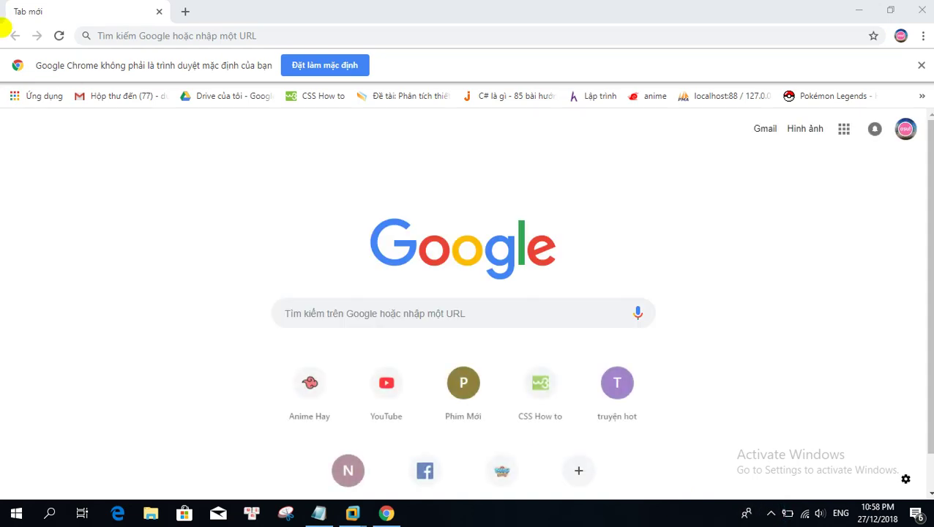
- Load the appliance's web page at 192.168.243.251 in the browser
{"action": "left_click", "coordinate": [173, 35]}
{"action": "type", "text": "9"}
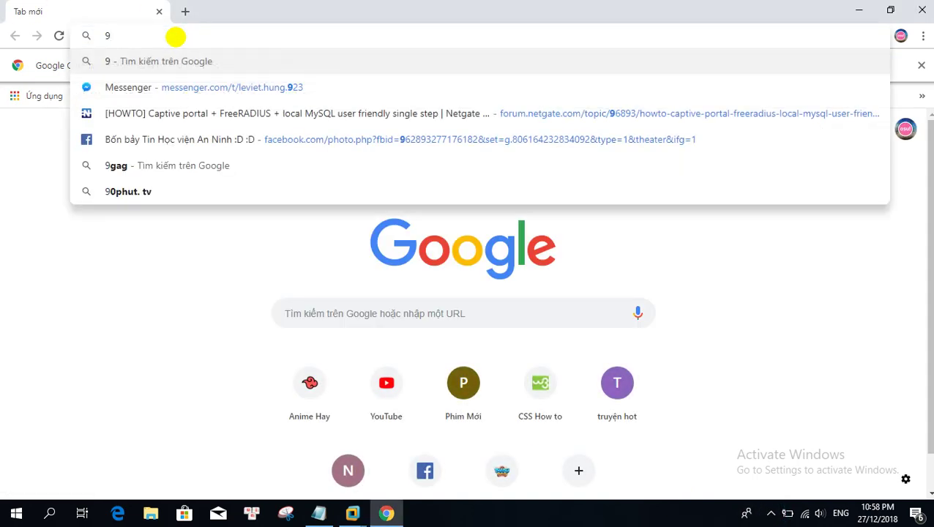
{"action": "key", "text": "BackSpace"}
{"action": "type", "text": "19"}
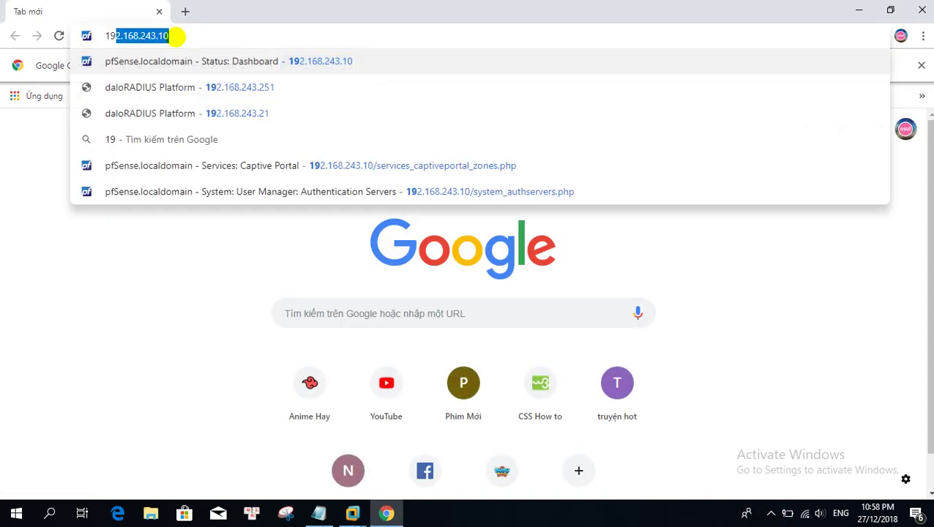
{"action": "type", "text": "2.168.243"}
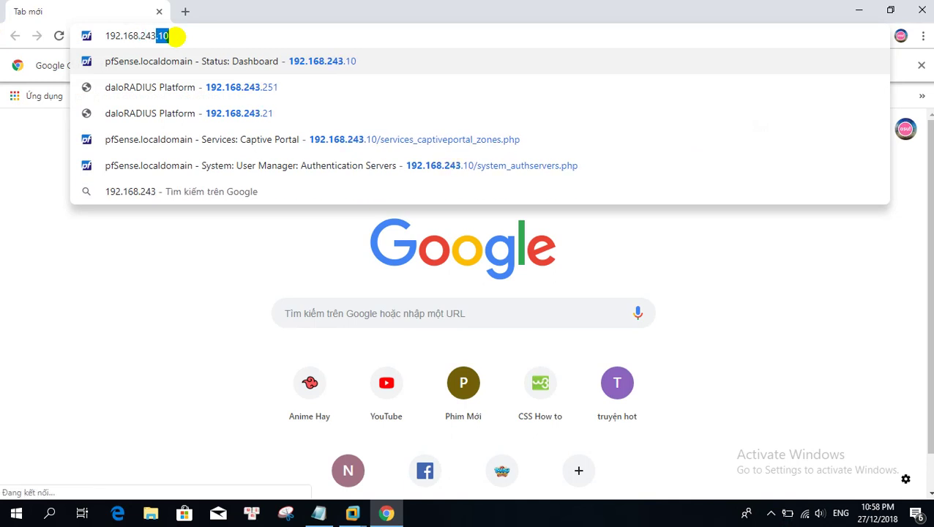
{"action": "type", "text": ".25"}
{"action": "key", "text": "Return"}
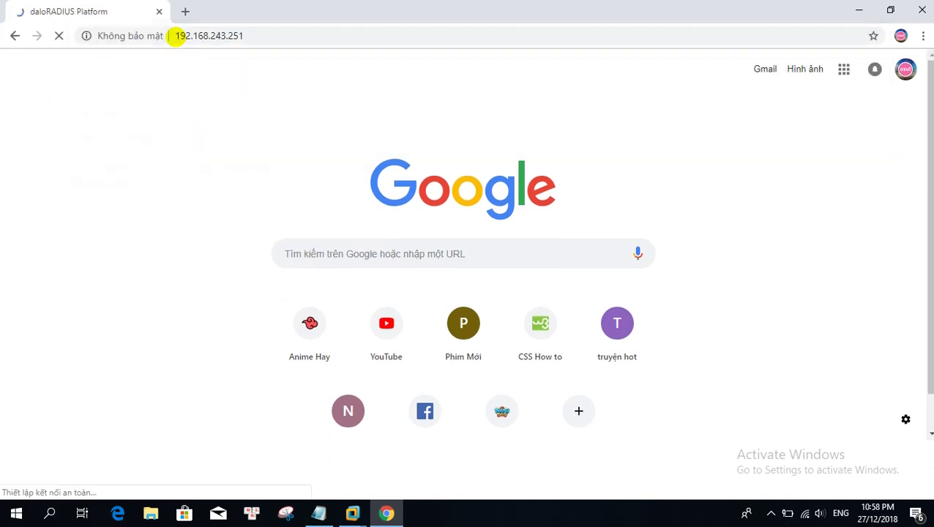
- Open the daloRADIUS Platform from the control panel and log in with the saved administrator credentials at the Default location
{"action": "left_click", "coordinate": [341, 152]}
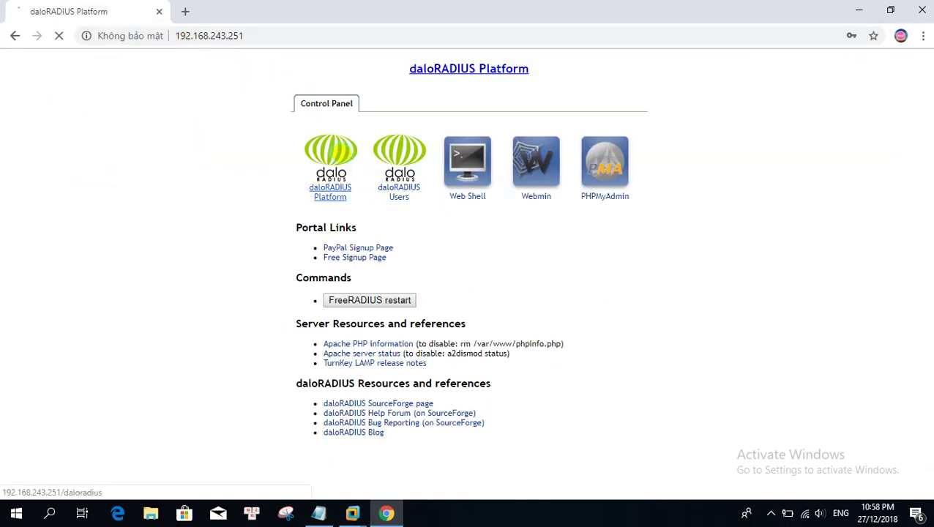
{"action": "left_click", "coordinate": [512, 196]}
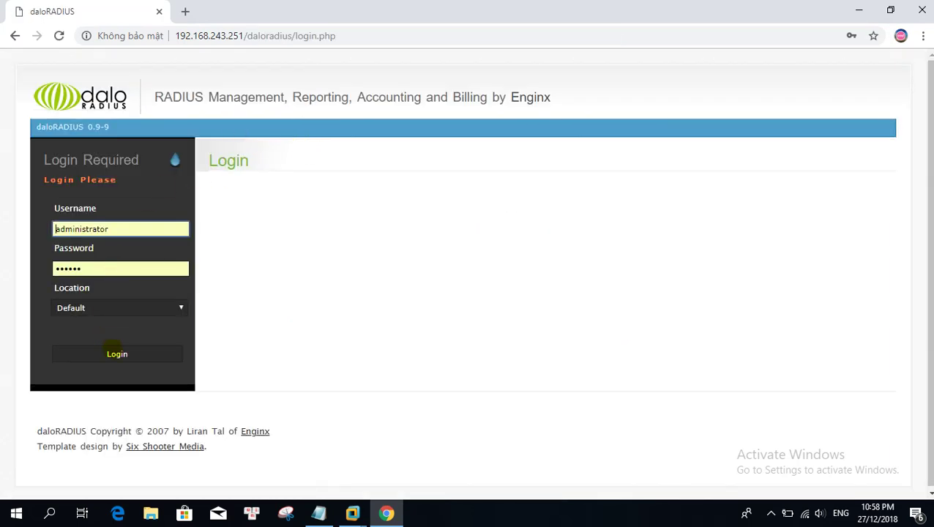
{"action": "left_click", "coordinate": [114, 351]}
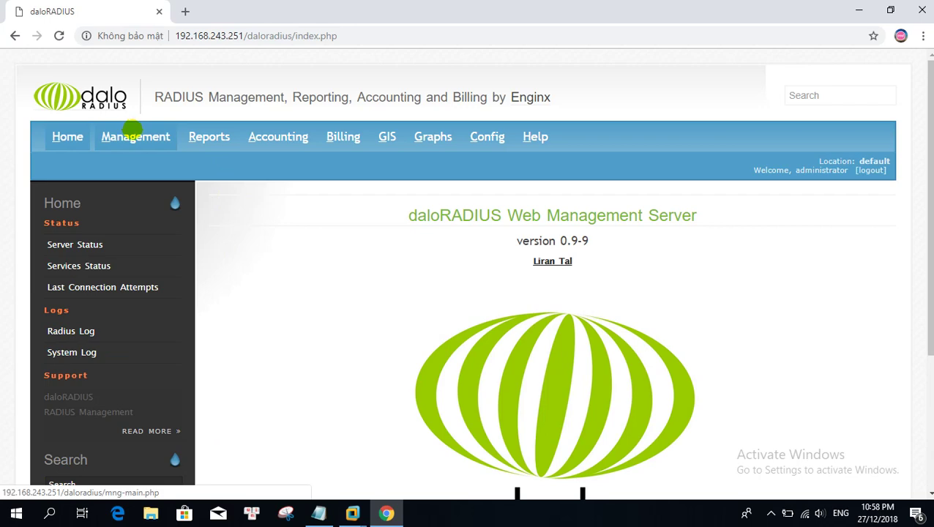
- List the NAS records in daloRADIUS management and delete the localhost record, confirming its removal
{"action": "scroll", "coordinate": [532, 198], "scroll_direction": "down", "scroll_amount": 2}
{"action": "scroll", "coordinate": [173, 173], "scroll_direction": "up", "scroll_amount": 2}
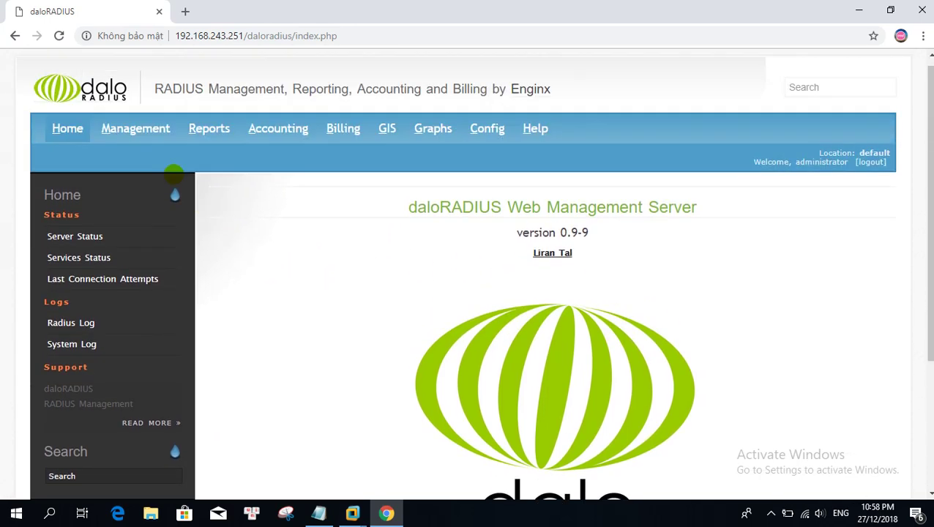
{"action": "scroll", "coordinate": [172, 172], "scroll_direction": "up", "scroll_amount": 1}
{"action": "left_click", "coordinate": [133, 139]}
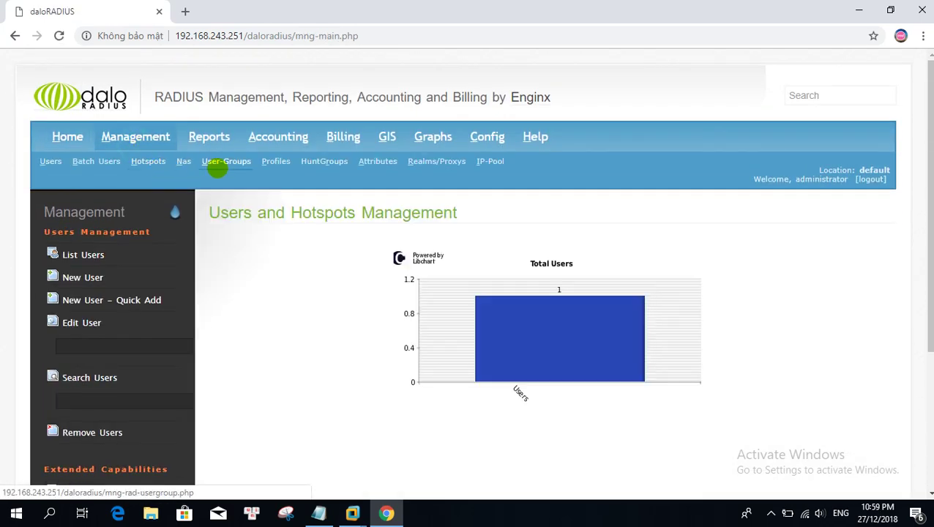
{"action": "left_click", "coordinate": [183, 161]}
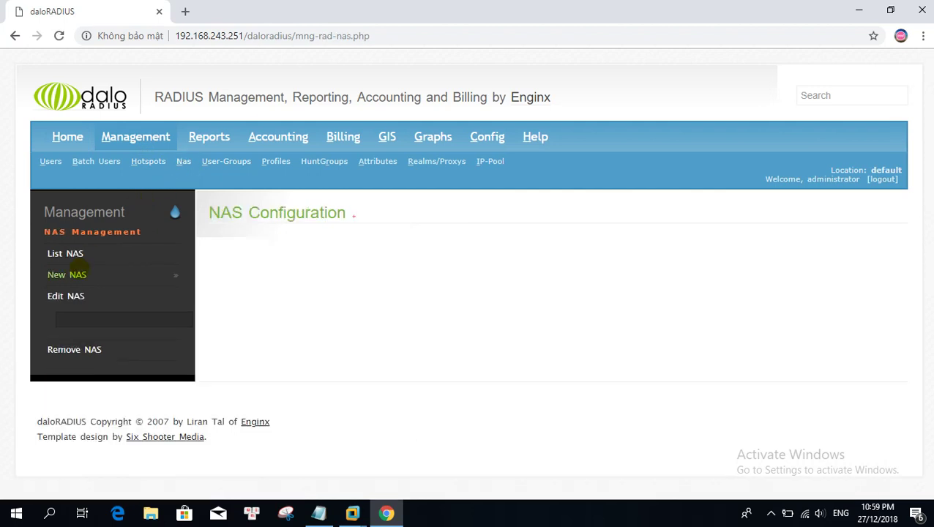
{"action": "left_click", "coordinate": [75, 254]}
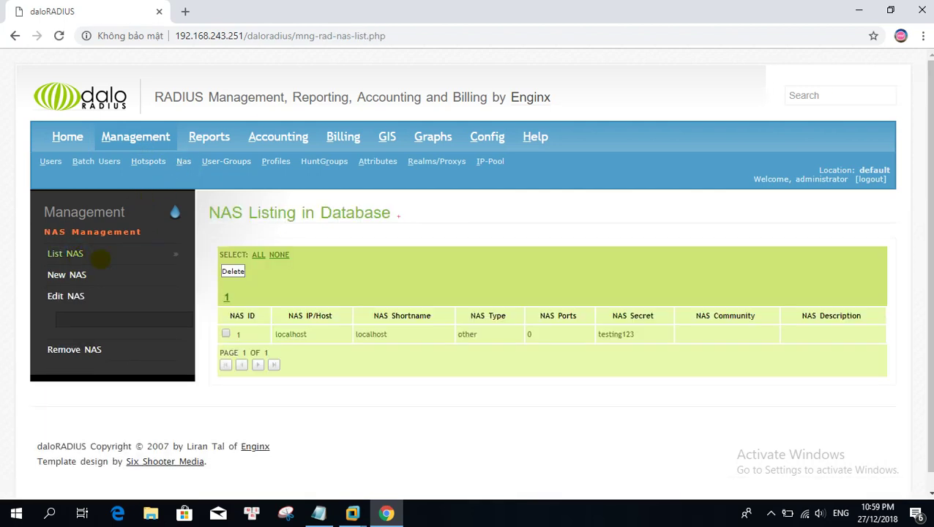
{"action": "left_click", "coordinate": [224, 334]}
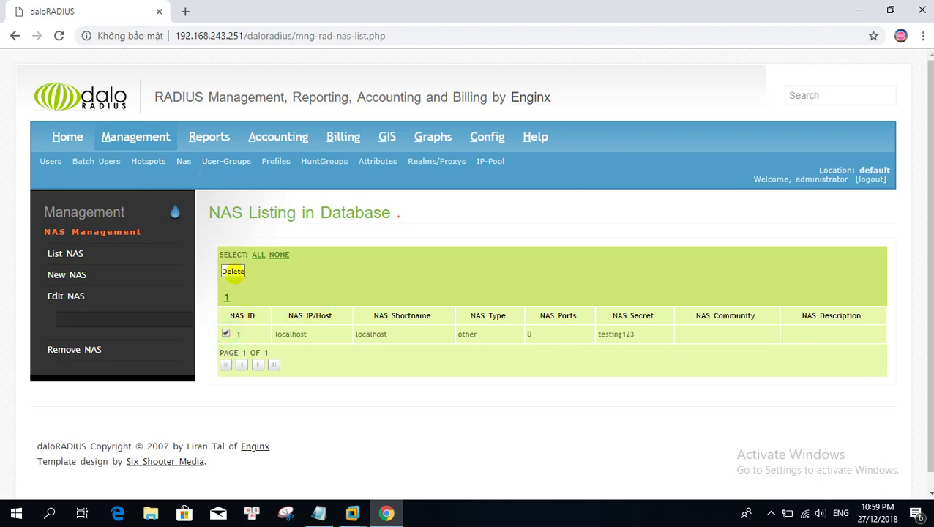
{"action": "left_click", "coordinate": [232, 271]}
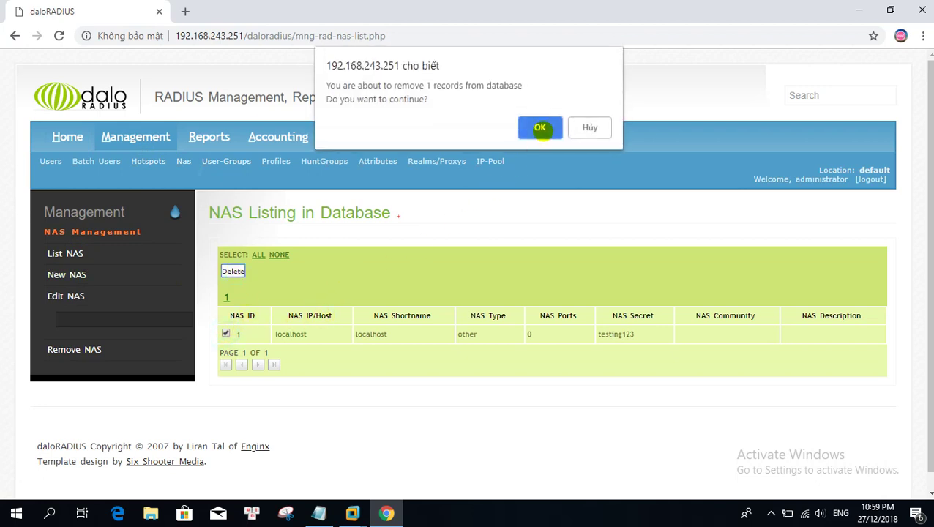
{"action": "left_click", "coordinate": [539, 127]}
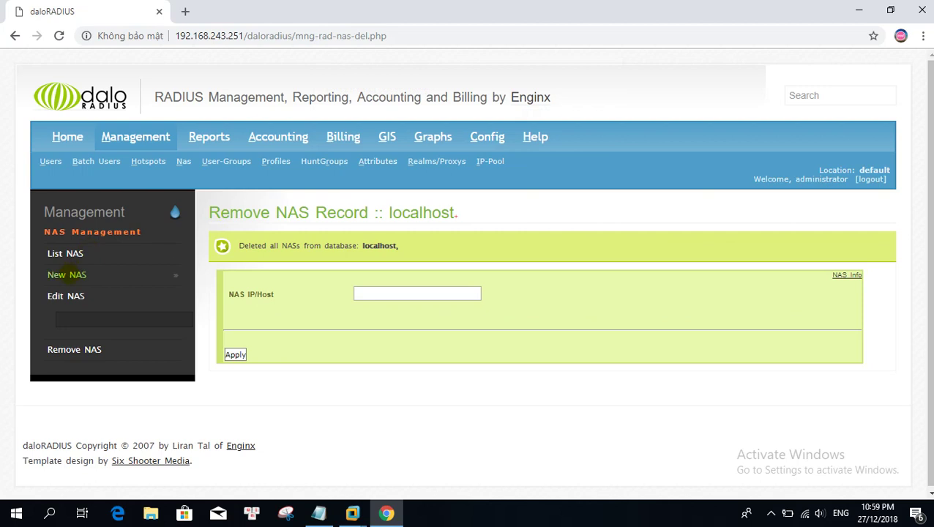
- Start a new NAS record with the IP/host 192.168.243.250 and enter the NAS secret
{"action": "left_click", "coordinate": [66, 275]}
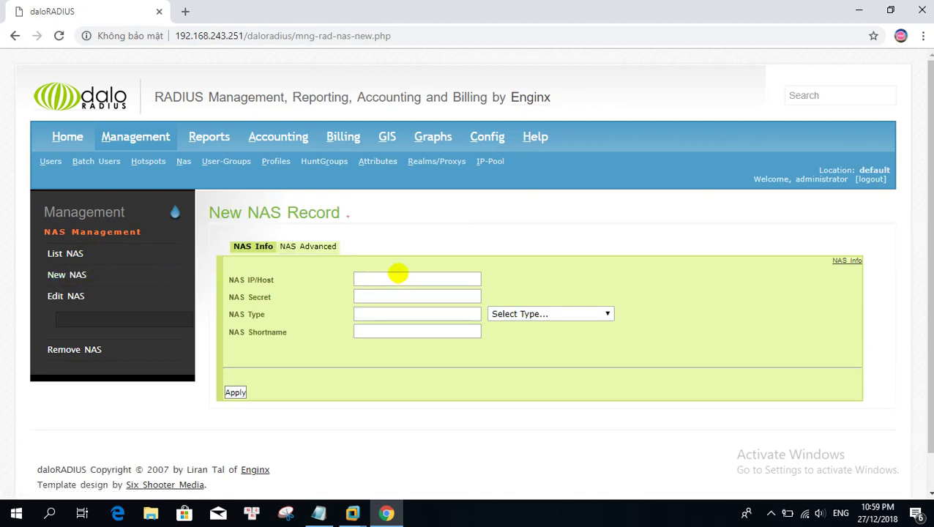
{"action": "left_click", "coordinate": [414, 278]}
{"action": "left_click", "coordinate": [392, 277]}
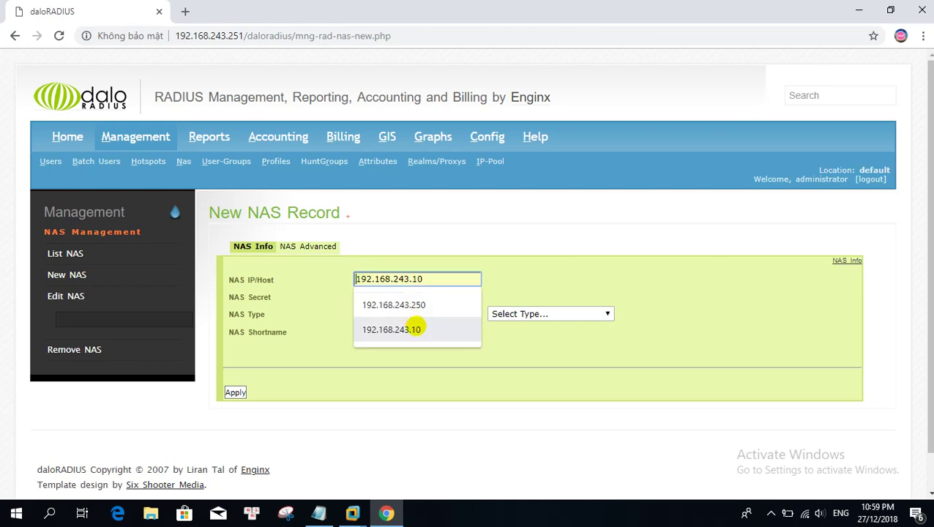
{"action": "left_click", "coordinate": [427, 309]}
{"action": "left_click", "coordinate": [407, 297]}
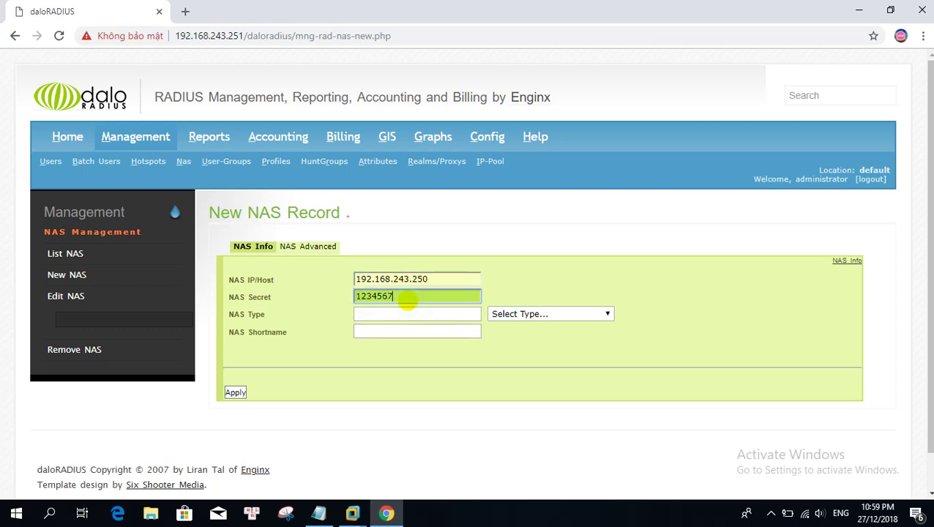
{"action": "key", "text": "Tab"}
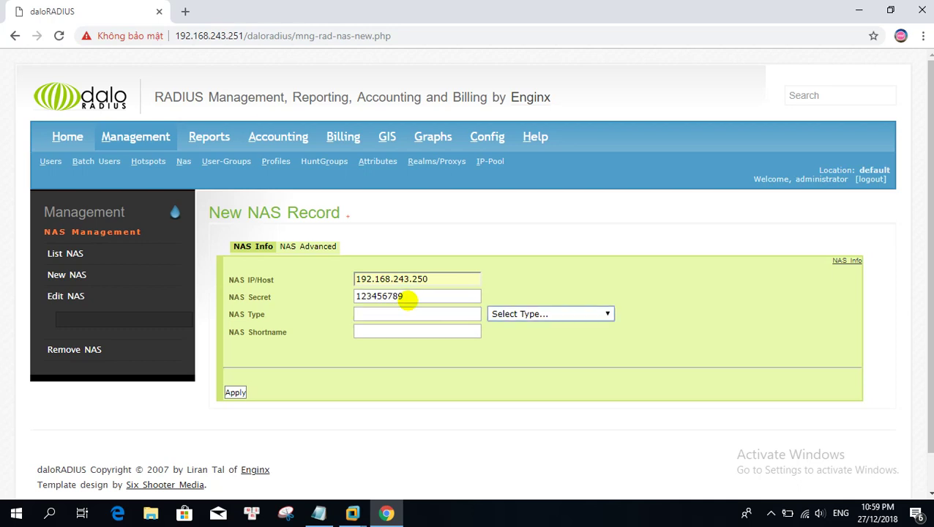
- Set the NAS shortname to pfsense and apply the new NAS record
{"action": "left_click", "coordinate": [383, 333]}
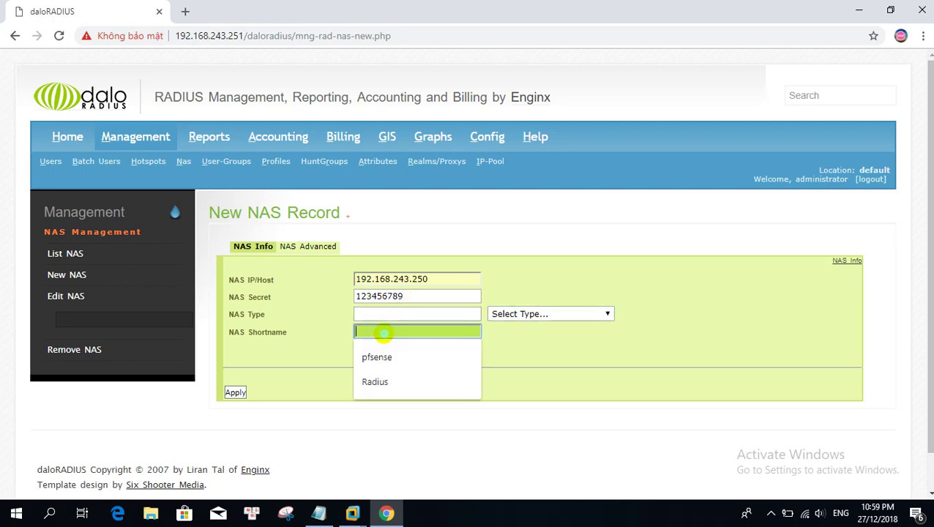
{"action": "left_click", "coordinate": [381, 356]}
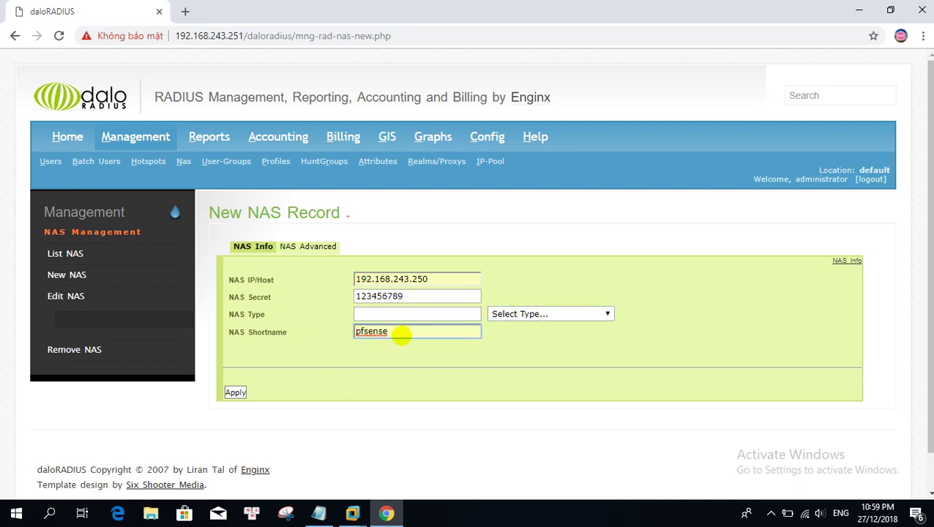
{"action": "left_click", "coordinate": [404, 334]}
{"action": "double_click", "coordinate": [404, 333]}
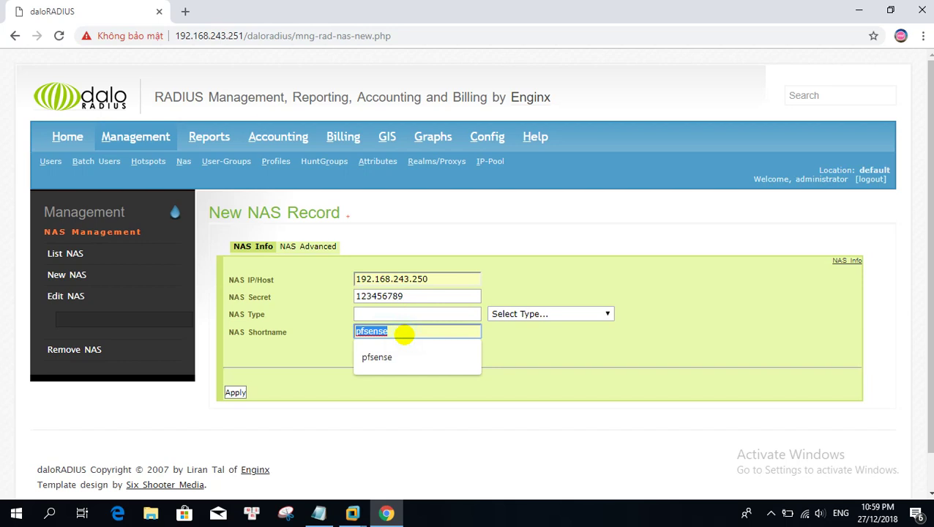
{"action": "left_click", "coordinate": [235, 392]}
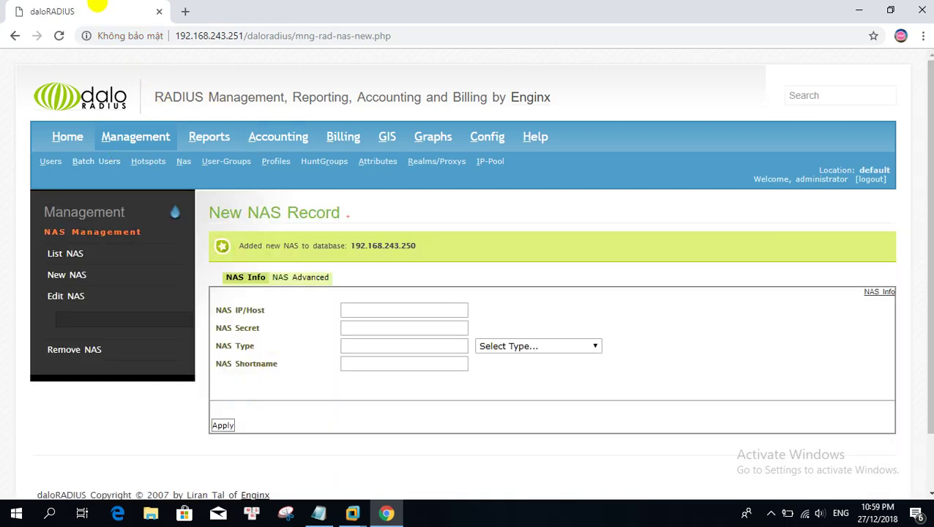
- Open 192.168.243.10 in a new browser tab and sign in to pfSense with the saved admin credentials
{"action": "key", "text": "alt+Tab"}
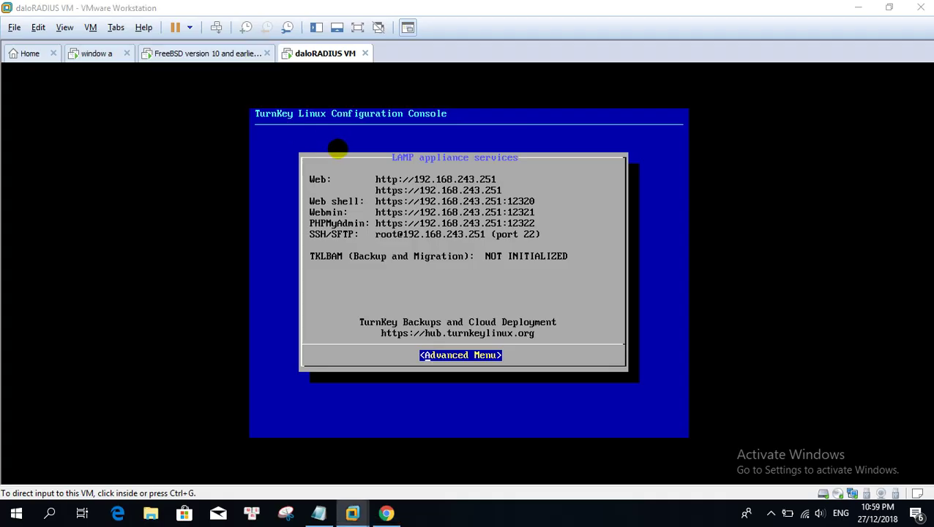
{"action": "key", "text": "alt+Tab"}
{"action": "left_click", "coordinate": [183, 11]}
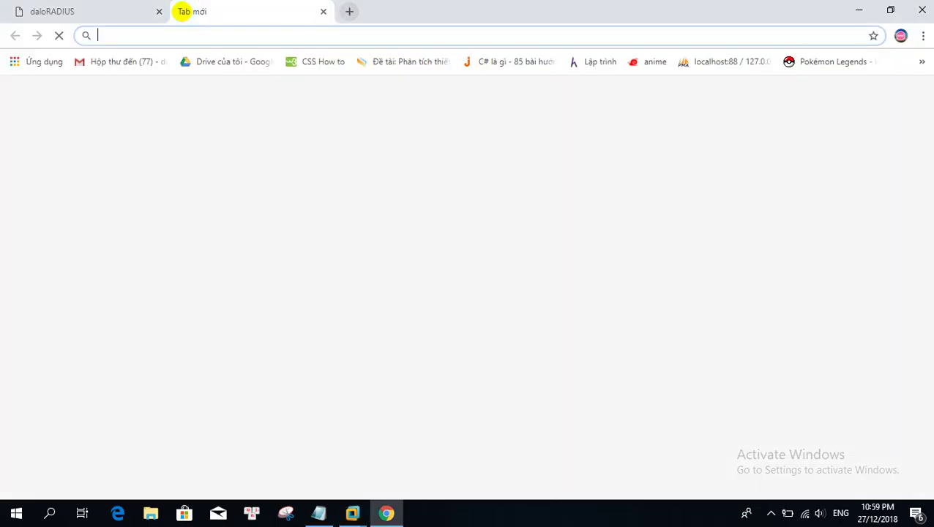
{"action": "type", "text": "192.168.243.10"}
{"action": "key", "text": "Return"}
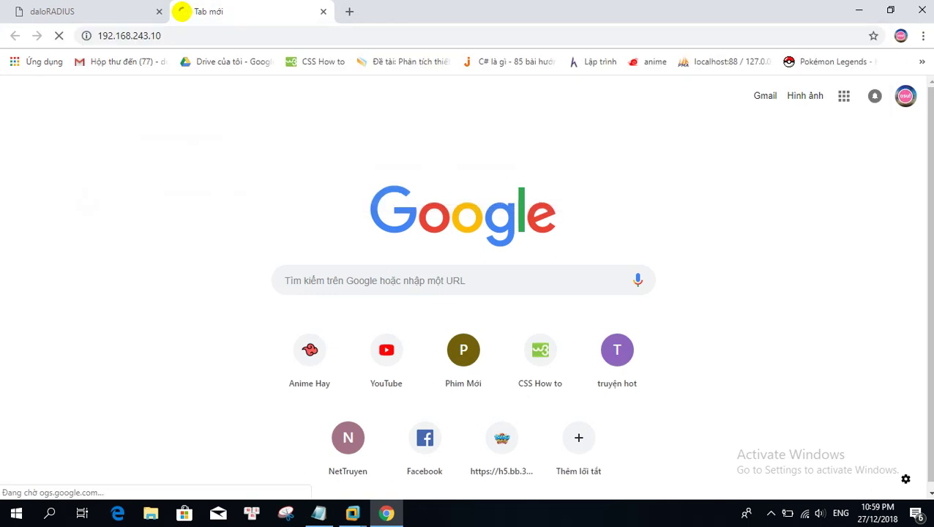
{"action": "left_click", "coordinate": [480, 336]}
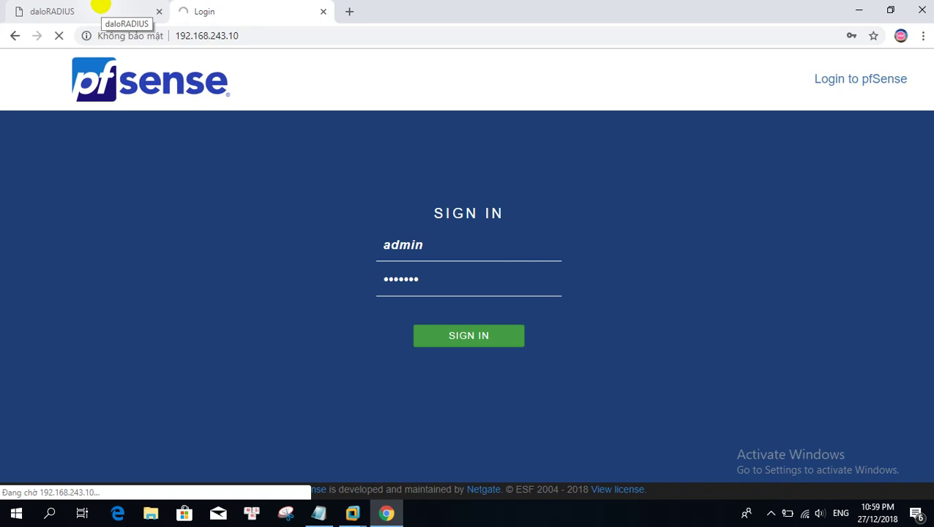
- View the Users management page in daloRADIUS and return to the pfSense page
{"action": "left_click", "coordinate": [101, 5]}
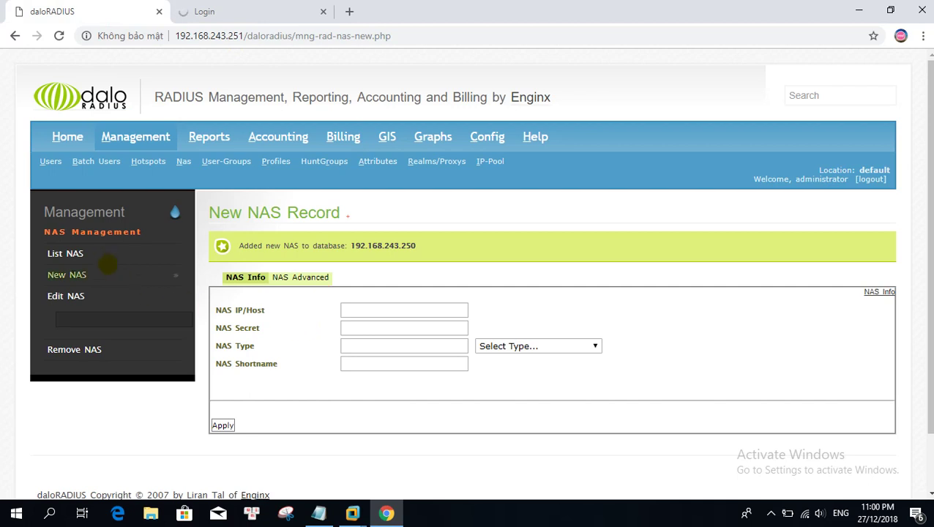
{"action": "left_click", "coordinate": [50, 161]}
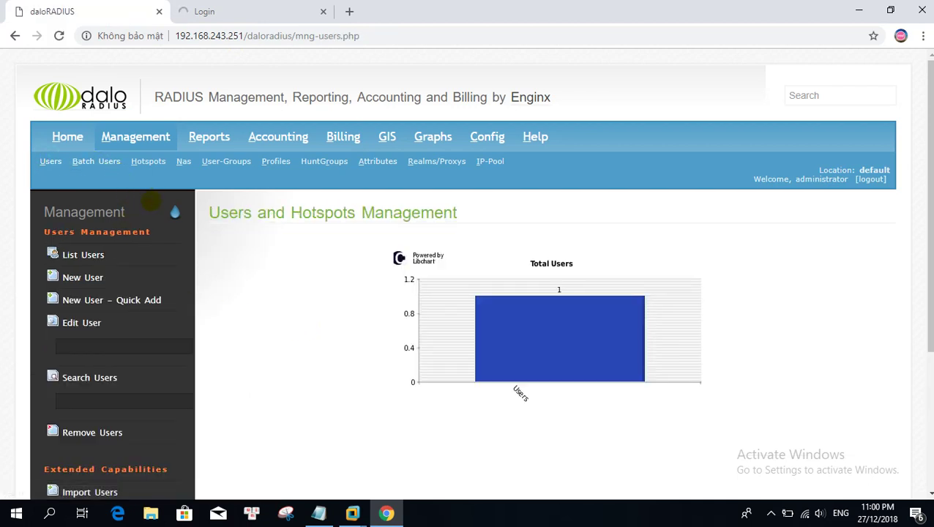
{"action": "left_click", "coordinate": [232, 11]}
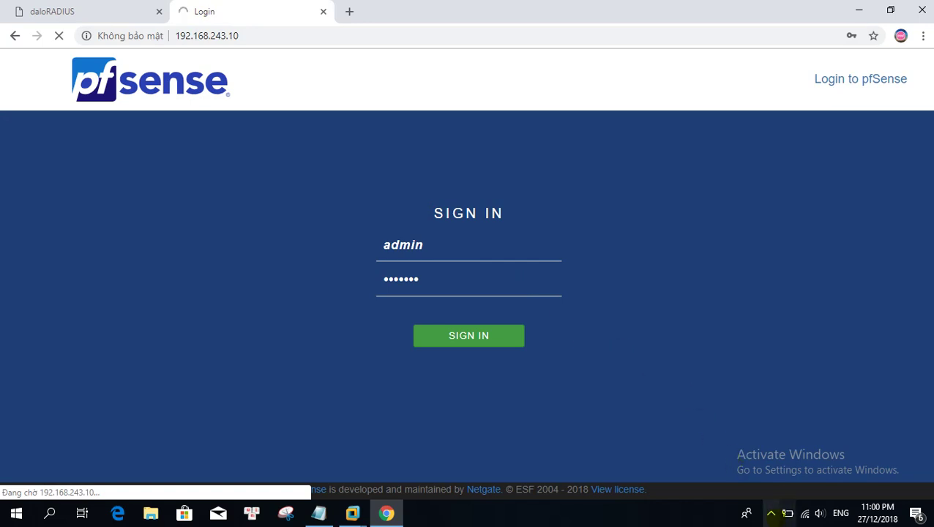
{"action": "left_click", "coordinate": [771, 513]}
{"action": "left_click", "coordinate": [606, 376]}
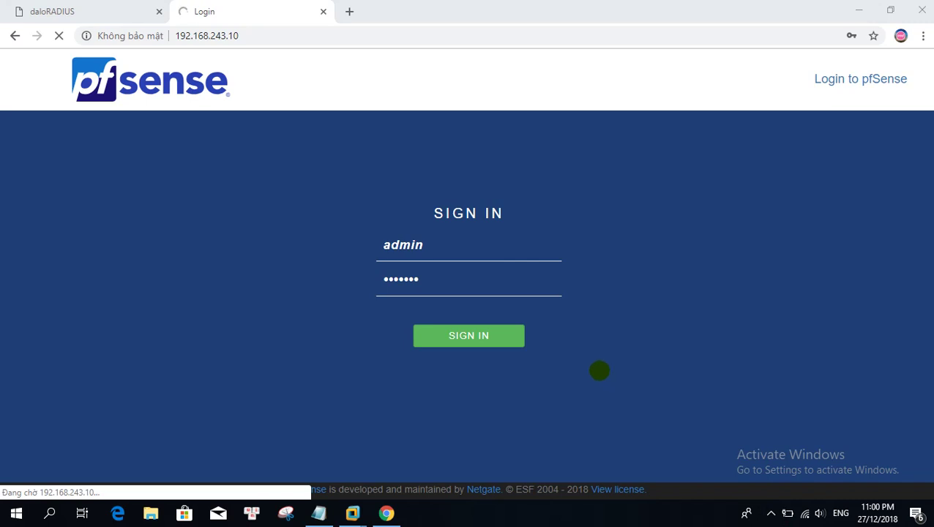
{"action": "key", "text": "XF86AudioLowerVolume"}
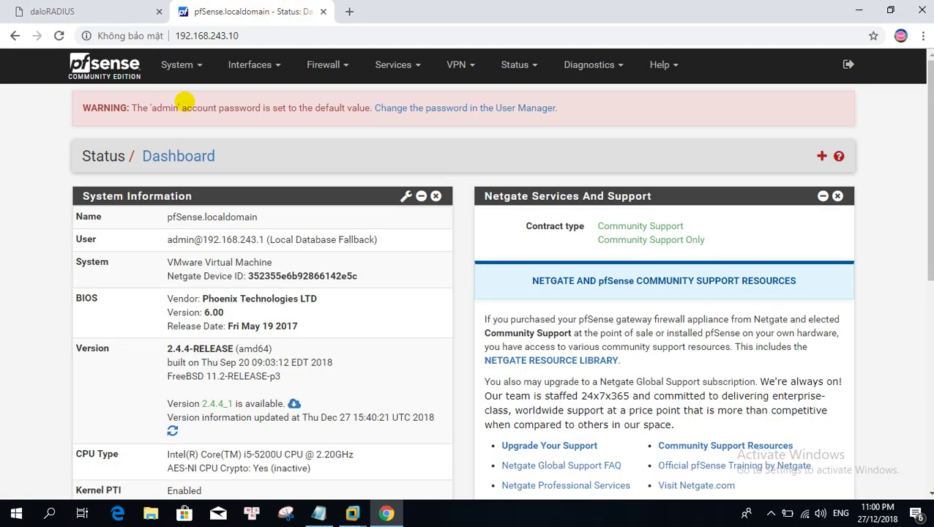
- Open the list of authentication servers in the pfSense User Manager
{"action": "left_click", "coordinate": [188, 64]}
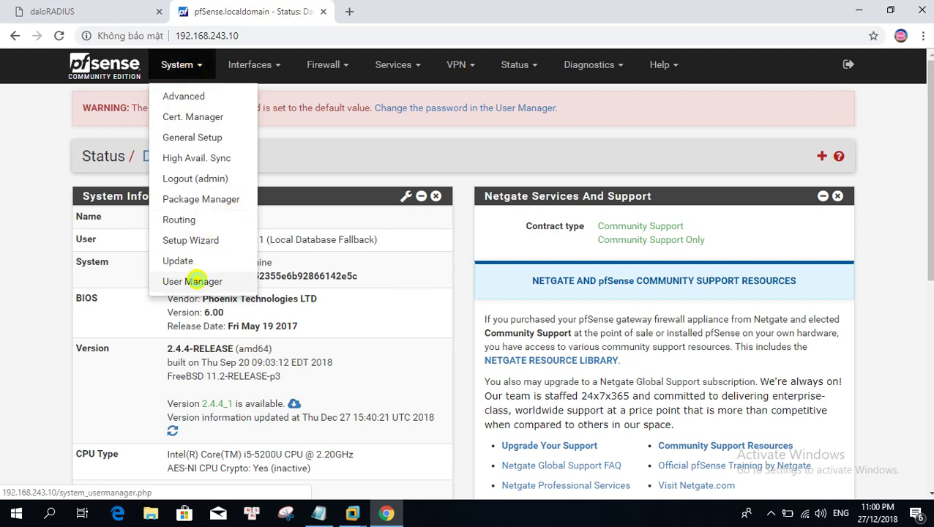
{"action": "left_click", "coordinate": [192, 281]}
{"action": "left_click", "coordinate": [771, 513]}
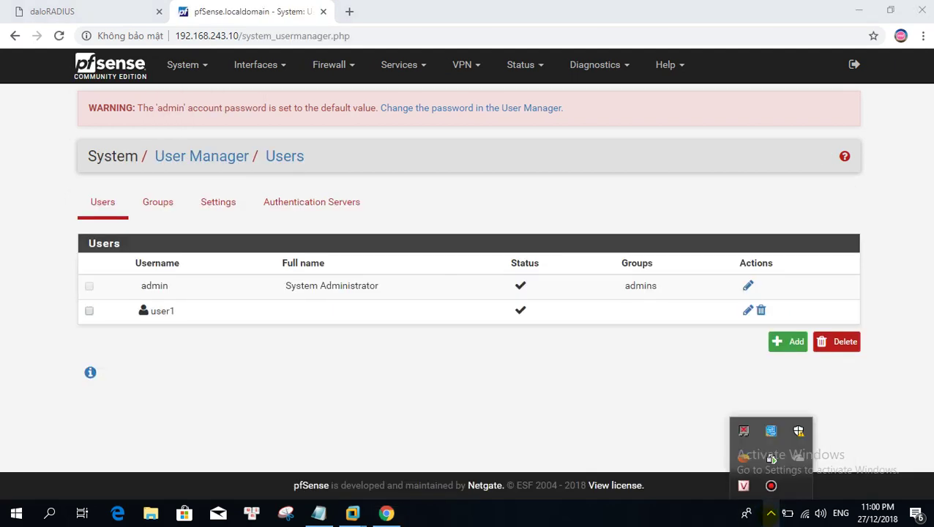
{"action": "left_click", "coordinate": [498, 411]}
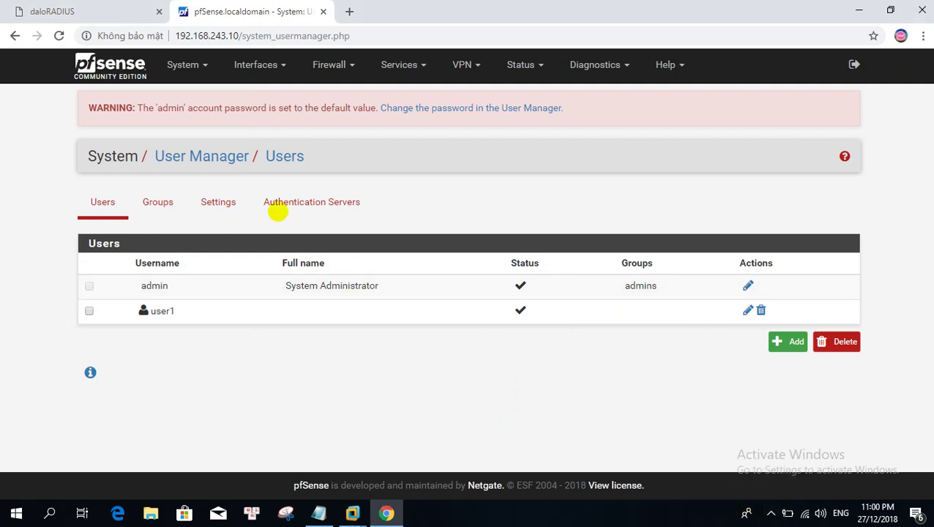
{"action": "left_click", "coordinate": [307, 199]}
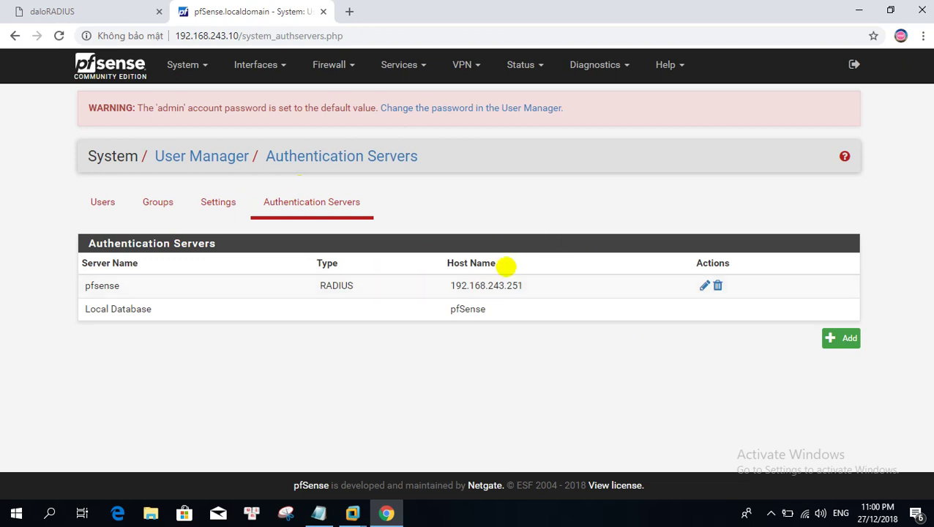
- Edit the pfsense RADIUS authentication server, select LAN - 192.168.243.10 as its NAS IP attribute and save it
{"action": "left_click", "coordinate": [705, 286]}
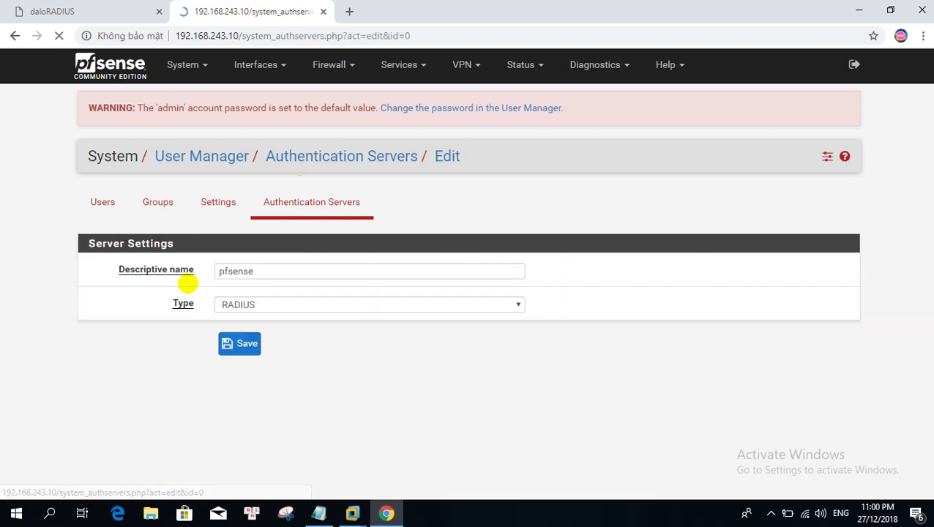
{"action": "scroll", "coordinate": [275, 268], "scroll_direction": "down", "scroll_amount": 2}
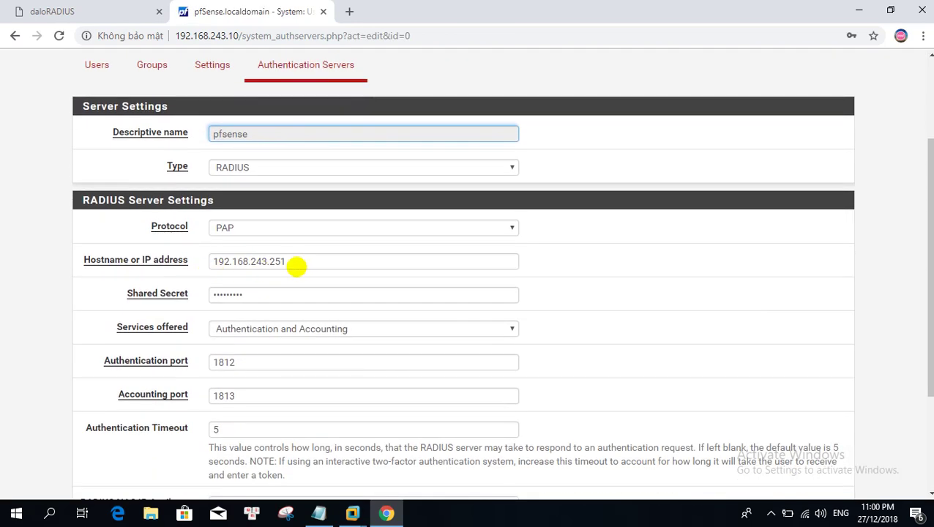
{"action": "left_click", "coordinate": [292, 261]}
{"action": "left_click", "coordinate": [636, 276]}
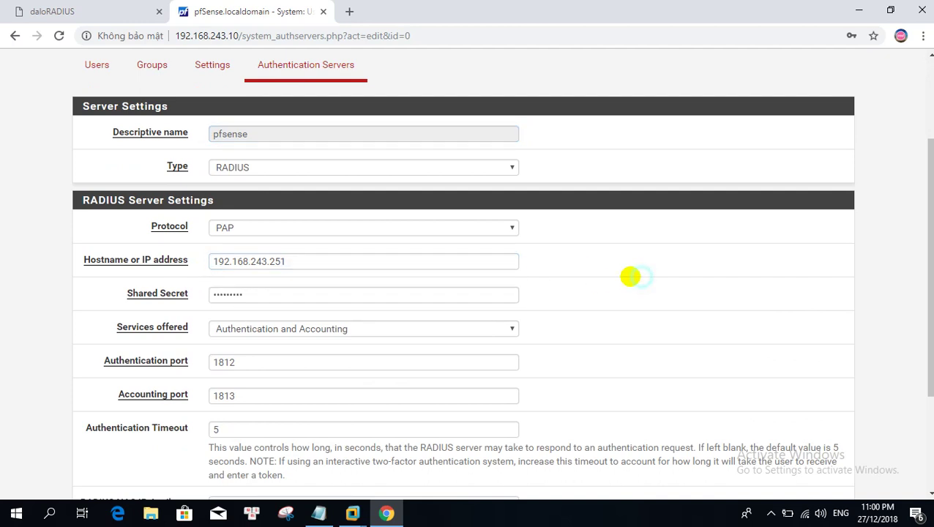
{"action": "scroll", "coordinate": [584, 284], "scroll_direction": "down", "scroll_amount": 2}
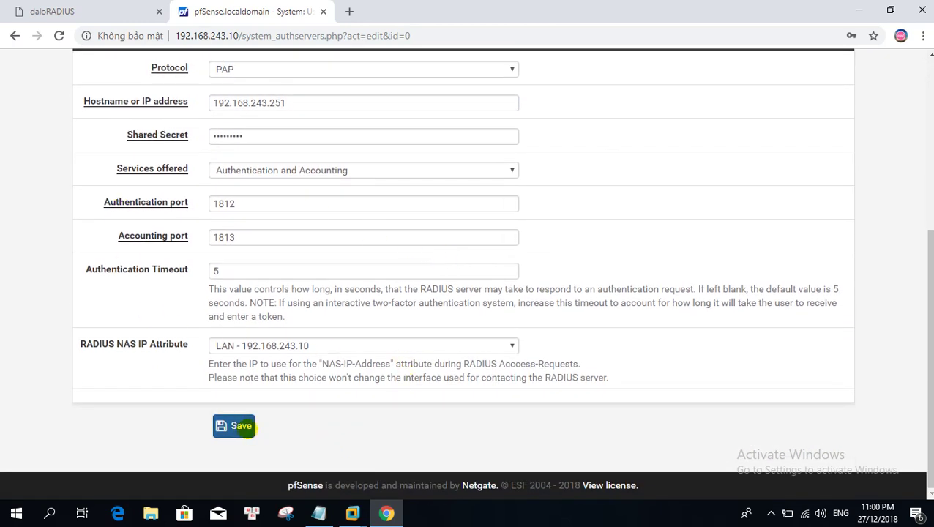
{"action": "left_click", "coordinate": [385, 345]}
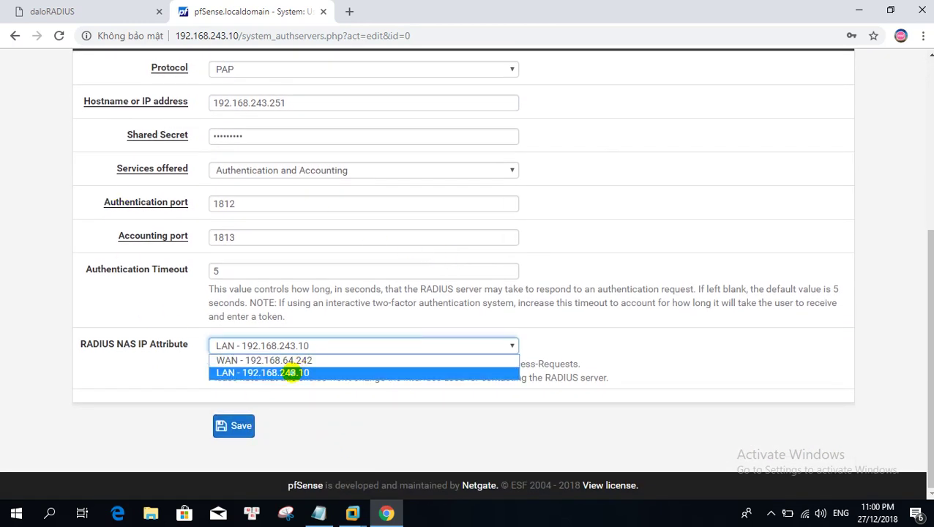
{"action": "left_click", "coordinate": [292, 372]}
{"action": "scroll", "coordinate": [146, 286], "scroll_direction": "up", "scroll_amount": 3}
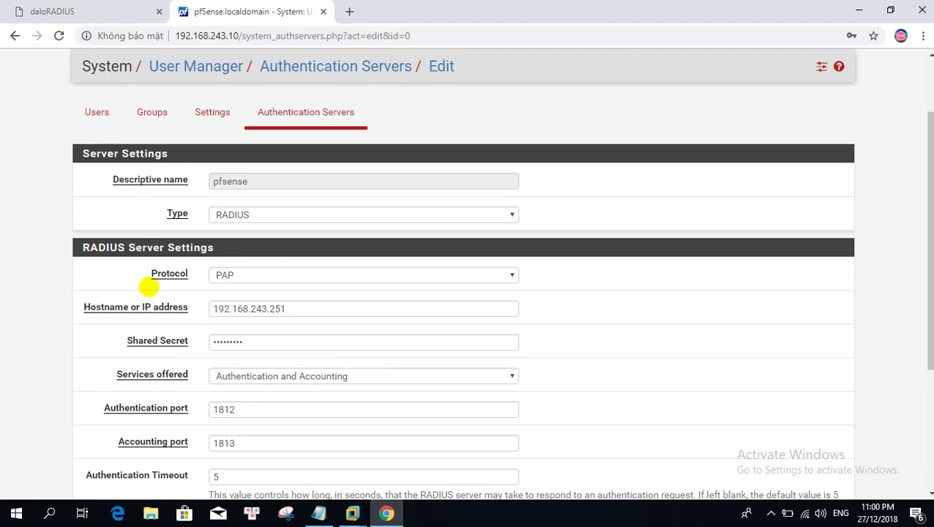
{"action": "scroll", "coordinate": [146, 286], "scroll_direction": "down", "scroll_amount": 3}
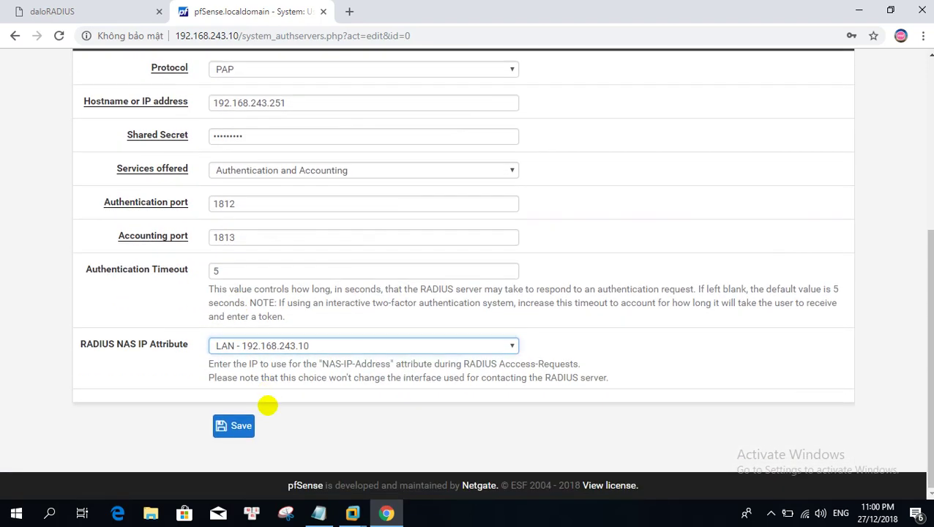
{"action": "left_click", "coordinate": [241, 425]}
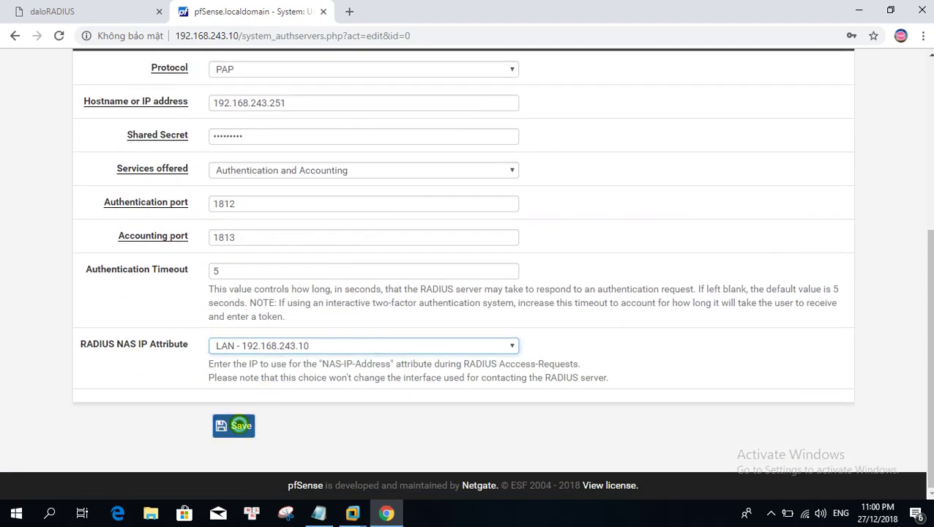
- Start a new captive portal zone in pfSense and name it CPRadius
{"action": "left_click", "coordinate": [401, 64]}
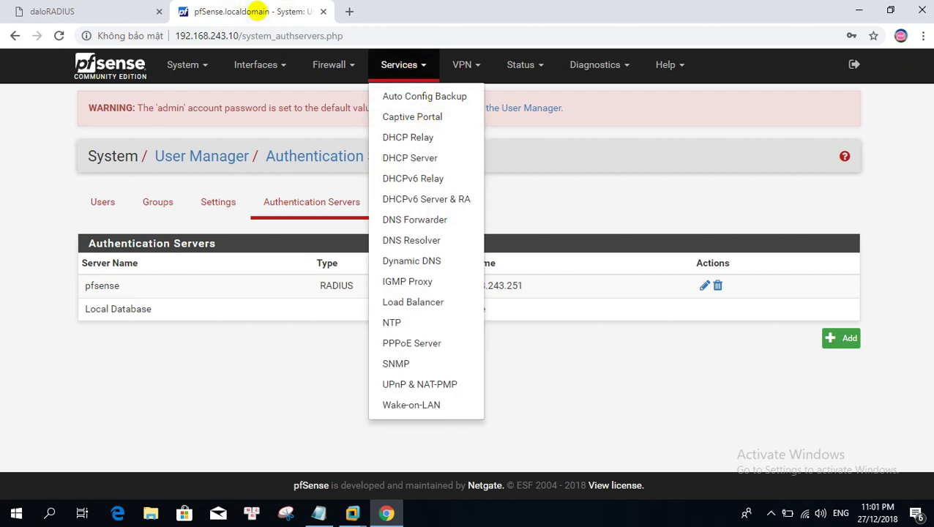
{"action": "key", "text": "F5"}
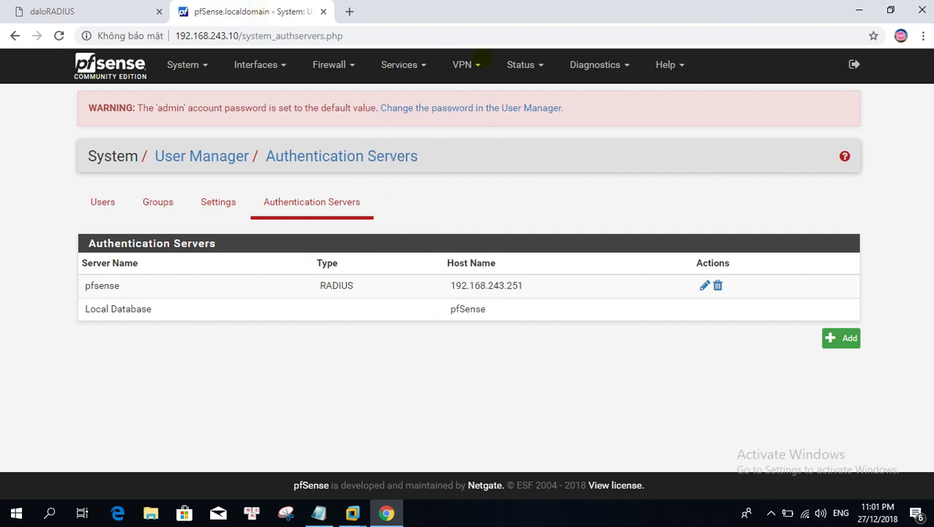
{"action": "left_click", "coordinate": [399, 64]}
{"action": "left_click", "coordinate": [438, 117]}
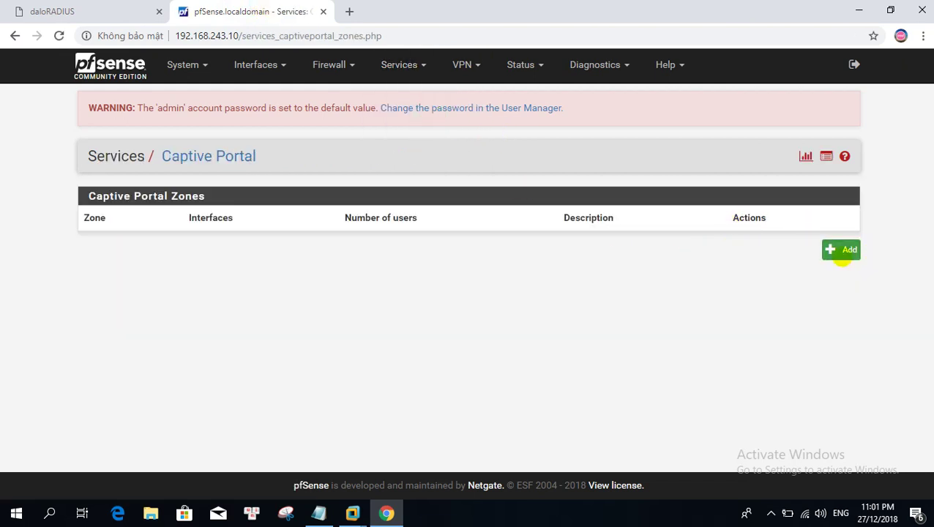
{"action": "left_click", "coordinate": [842, 252]}
{"action": "left_click", "coordinate": [235, 220]}
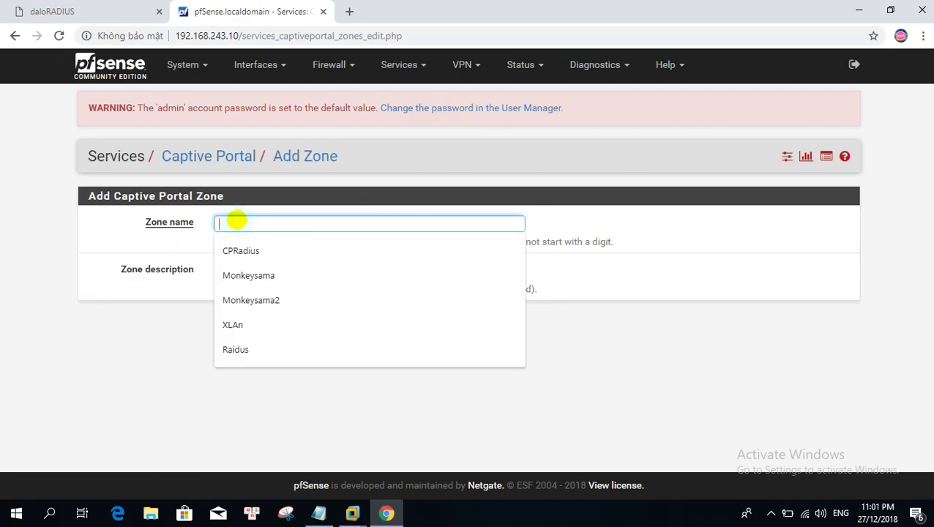
{"action": "type", "text": "C"}
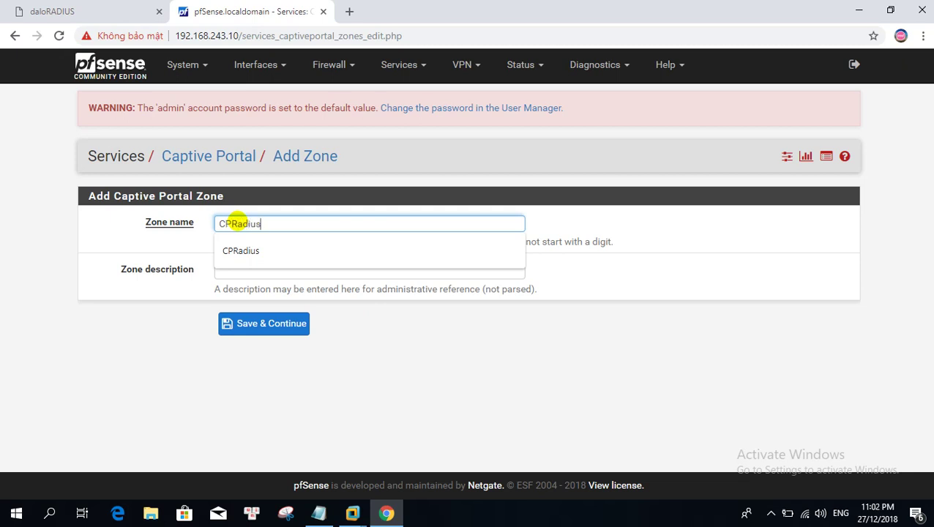
{"action": "type", "text": "PRadius"}
- Describe the zone as "đây là phần kết nối với cơ sở dữ liệu bên phía radius để đăng nahapj" and save the zone
{"action": "key", "text": "Tab"}
{"action": "type", "text": "đ"}
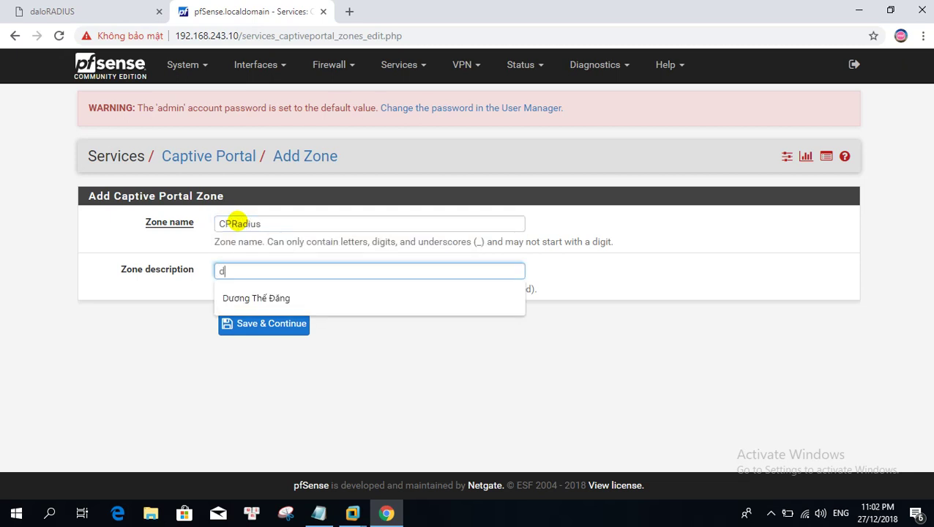
{"action": "type", "text": "ây "}
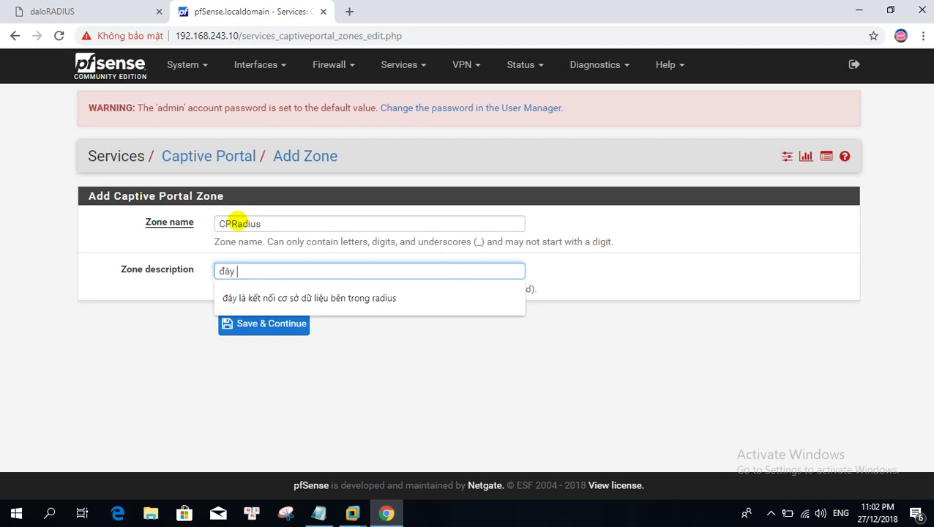
{"action": "type", "text": "là ph"}
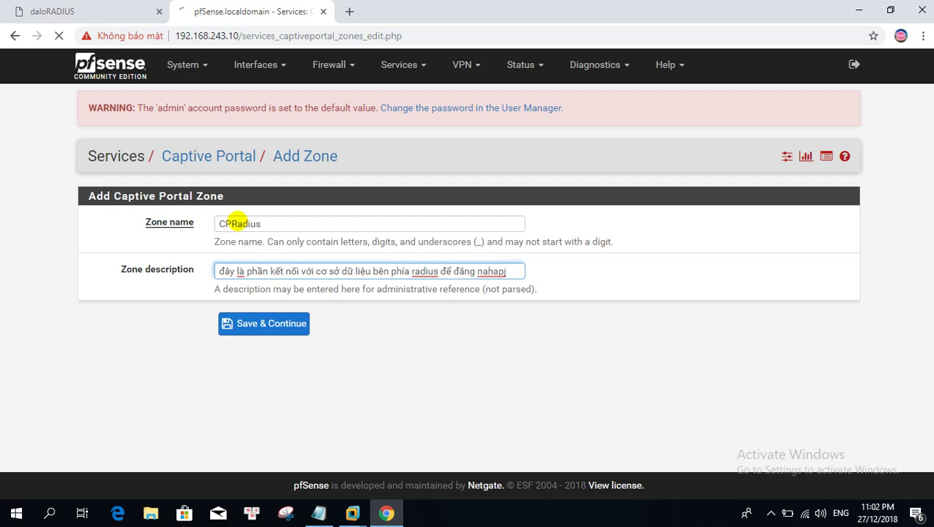
- Enable the captive portal for the CPRadius zone and assign it to the LAN interface
{"action": "left_click", "coordinate": [213, 269]}
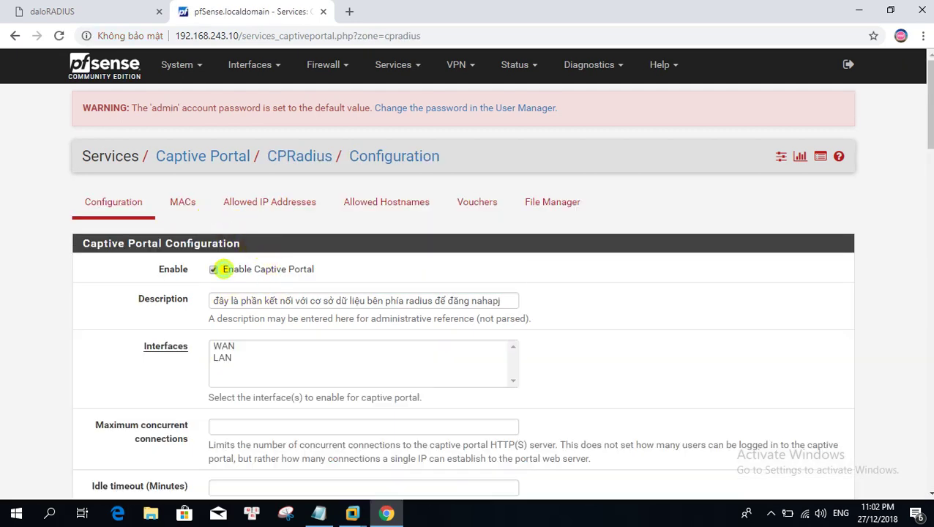
{"action": "scroll", "coordinate": [323, 275], "scroll_direction": "down", "scroll_amount": 2}
{"action": "left_click", "coordinate": [442, 217]}
- Turn on the option that disables concurrent user logins for the zone
{"action": "scroll", "coordinate": [466, 245], "scroll_direction": "down", "scroll_amount": 3}
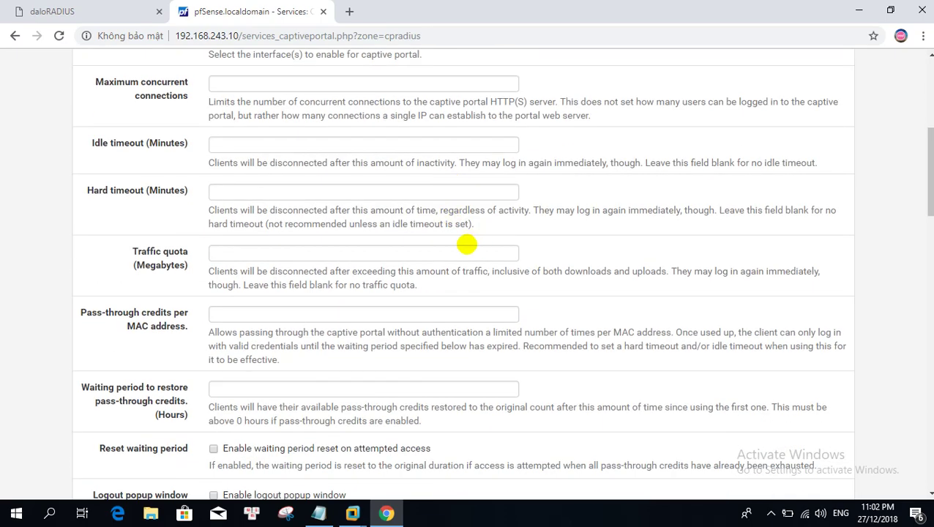
{"action": "scroll", "coordinate": [294, 214], "scroll_direction": "down", "scroll_amount": 4}
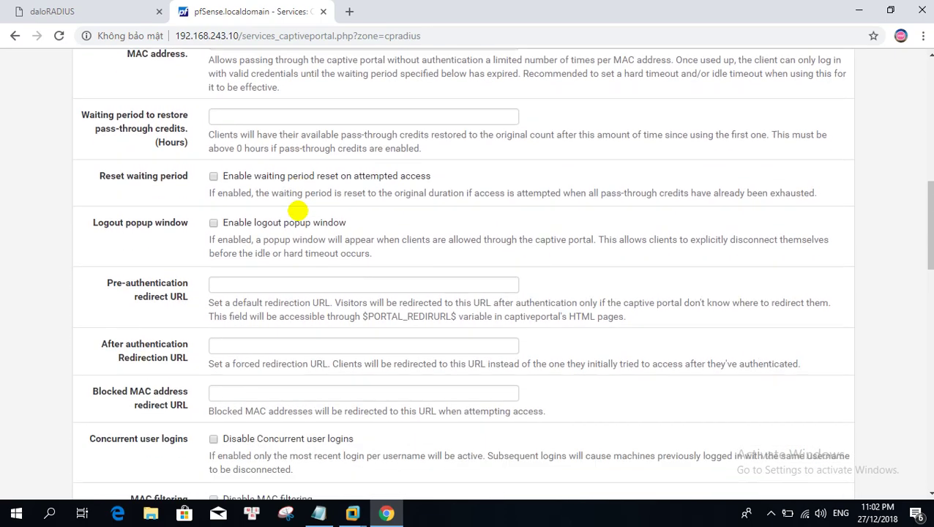
{"action": "scroll", "coordinate": [297, 211], "scroll_direction": "down", "scroll_amount": 5}
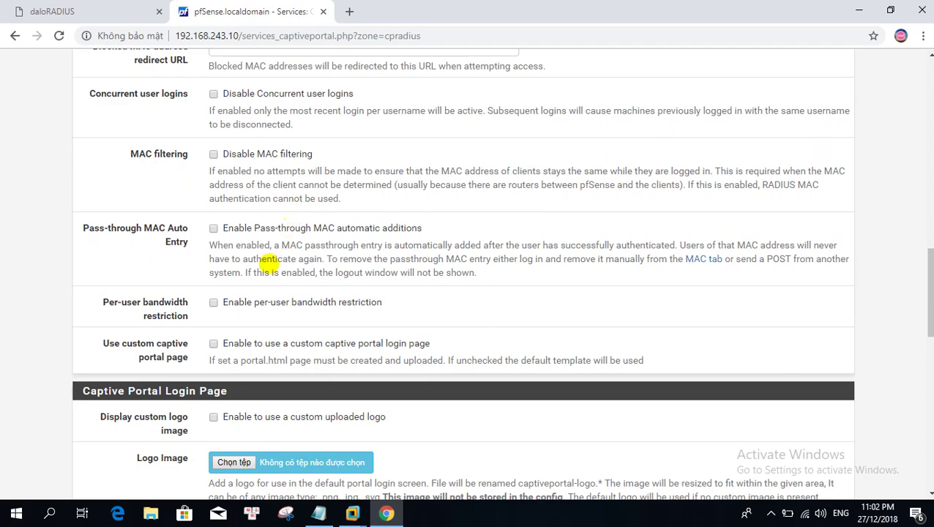
{"action": "scroll", "coordinate": [269, 264], "scroll_direction": "up", "scroll_amount": 6}
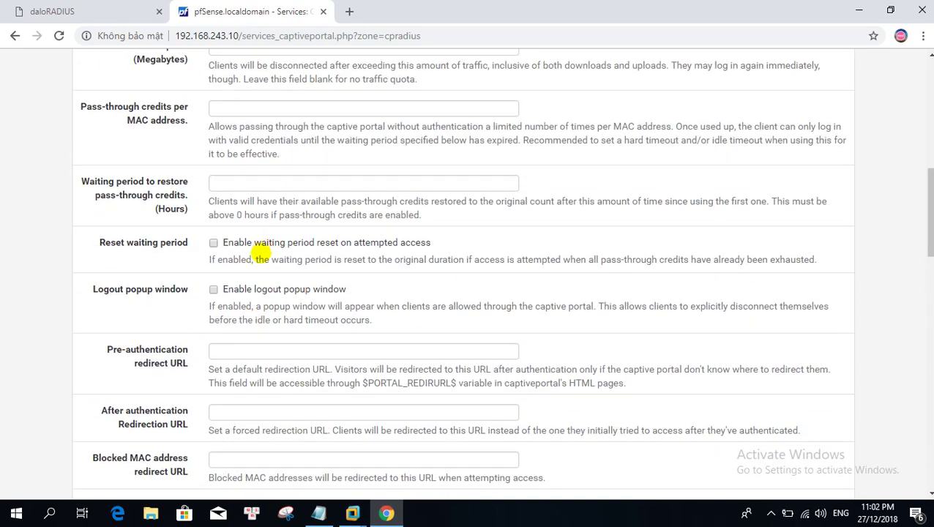
{"action": "scroll", "coordinate": [249, 263], "scroll_direction": "down", "scroll_amount": 3}
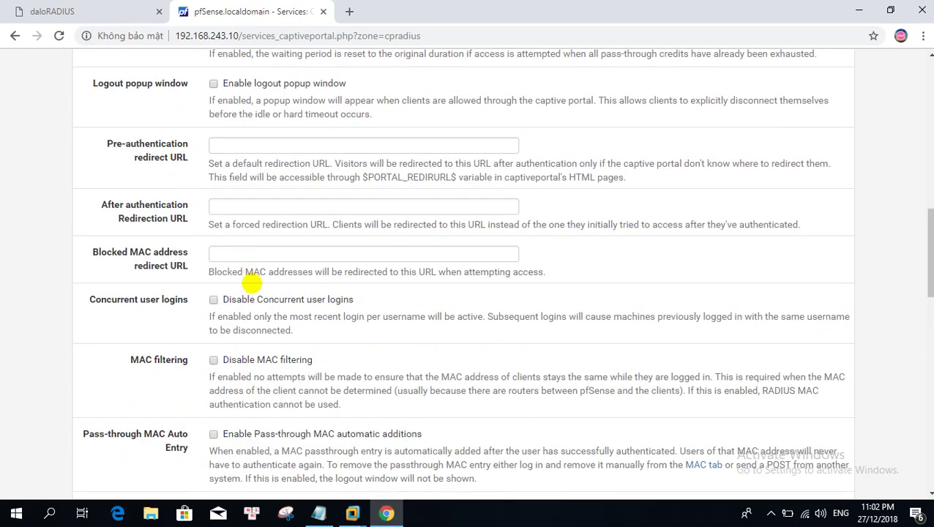
{"action": "left_click", "coordinate": [293, 299]}
- Enable a custom background image for the portal login page and choose images.jpg from Downloads
{"action": "scroll", "coordinate": [298, 295], "scroll_direction": "down", "scroll_amount": 8}
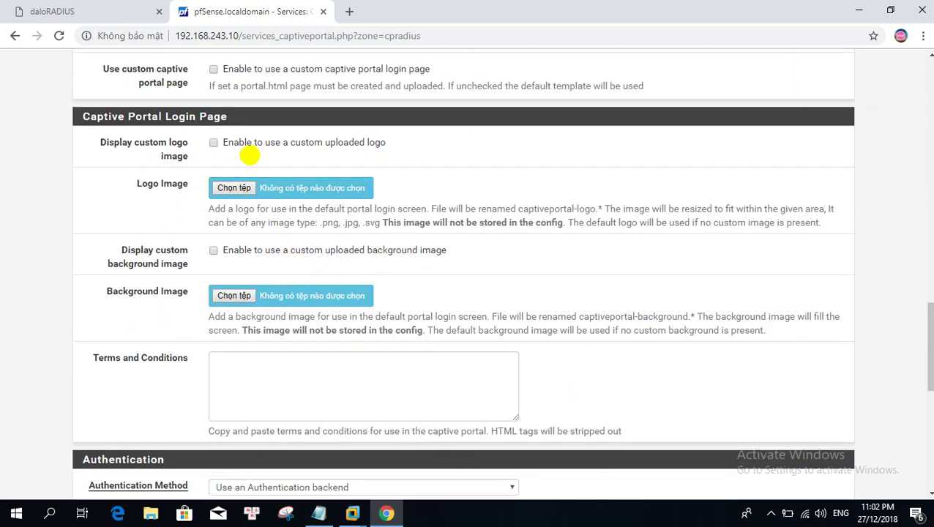
{"action": "left_click", "coordinate": [233, 249]}
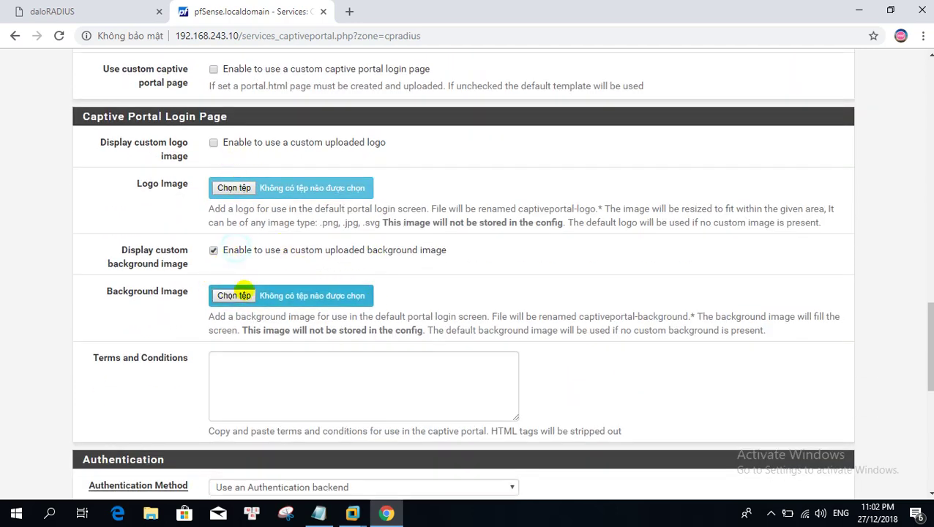
{"action": "left_click", "coordinate": [237, 296]}
{"action": "scroll", "coordinate": [301, 197], "scroll_direction": "down", "scroll_amount": 5}
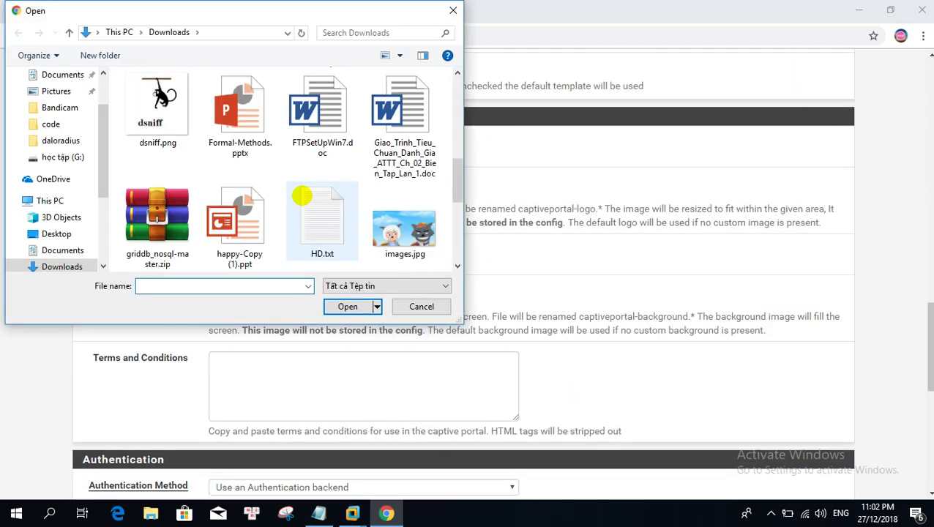
{"action": "left_click", "coordinate": [406, 228]}
{"action": "left_click", "coordinate": [348, 307]}
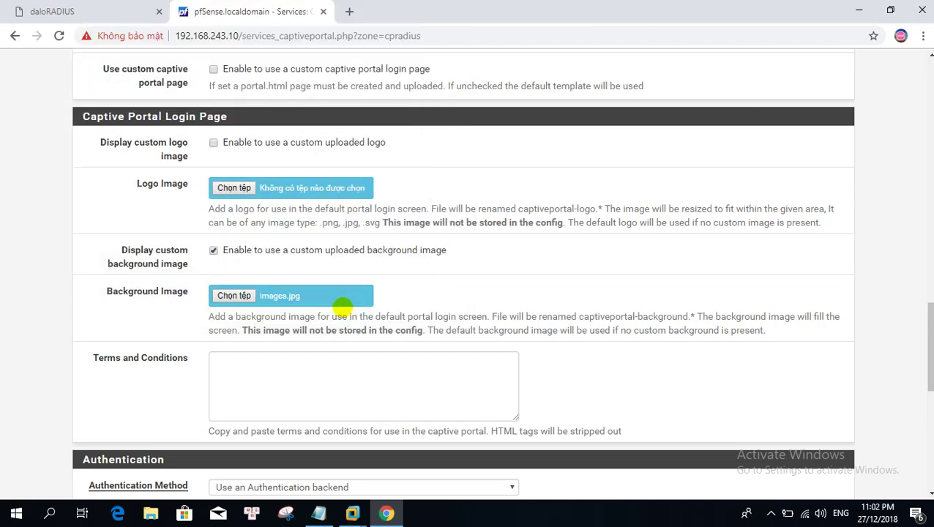
- Choose pfsense as the authentication server for the captive portal zone
{"action": "scroll", "coordinate": [326, 252], "scroll_direction": "down", "scroll_amount": 1}
{"action": "scroll", "coordinate": [323, 251], "scroll_direction": "down", "scroll_amount": 1}
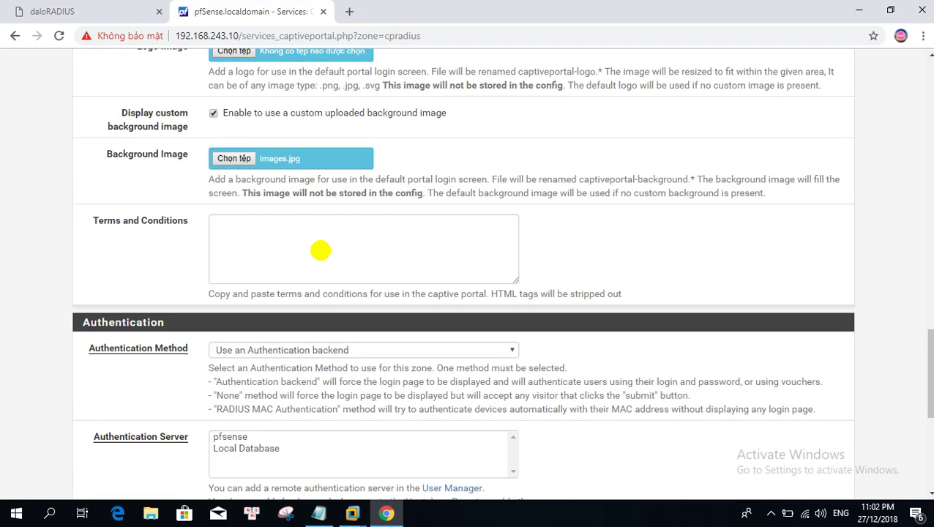
{"action": "scroll", "coordinate": [379, 251], "scroll_direction": "up", "scroll_amount": 2}
{"action": "scroll", "coordinate": [351, 252], "scroll_direction": "down", "scroll_amount": 3}
{"action": "scroll", "coordinate": [278, 271], "scroll_direction": "down", "scroll_amount": 1}
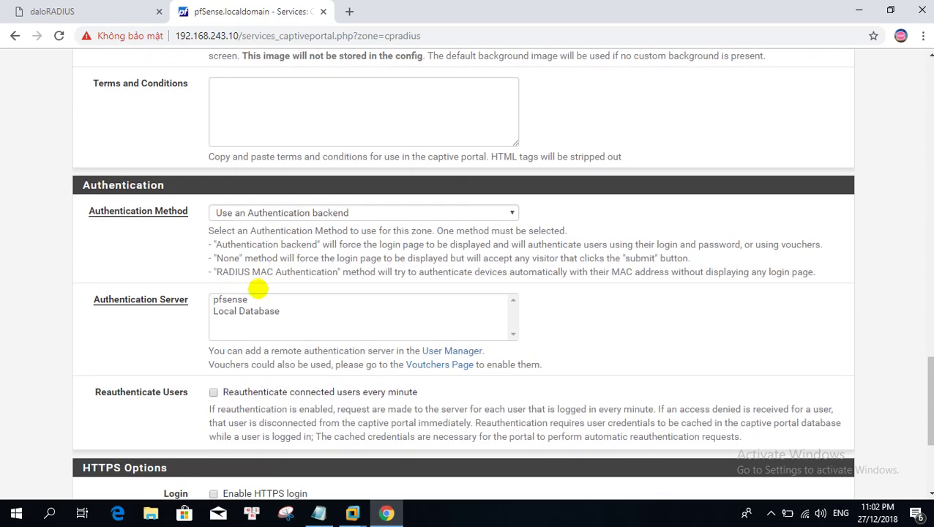
{"action": "left_click", "coordinate": [246, 298]}
- Enable sending RADIUS accounting packets with No updates for accounting updates, and save the zone configuration
{"action": "scroll", "coordinate": [366, 256], "scroll_direction": "down", "scroll_amount": 3}
{"action": "scroll", "coordinate": [376, 255], "scroll_direction": "down", "scroll_amount": 7}
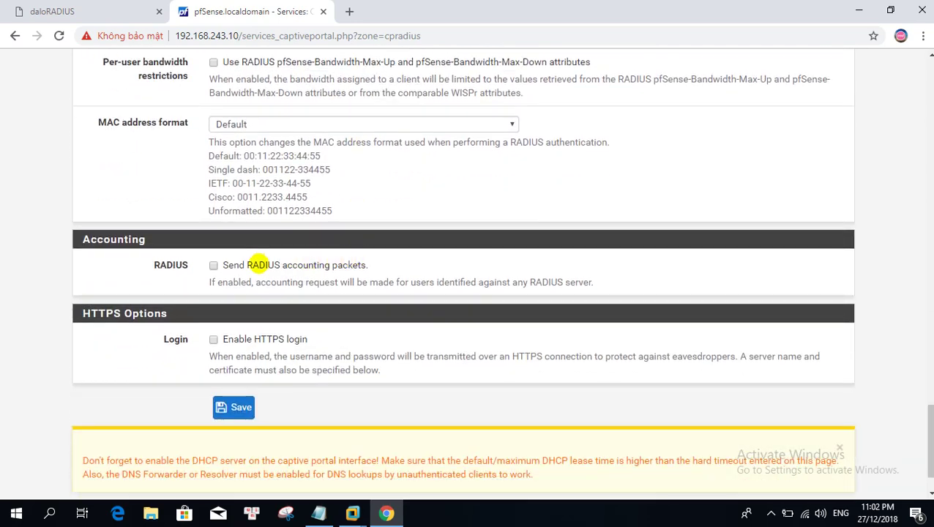
{"action": "left_click", "coordinate": [234, 265]}
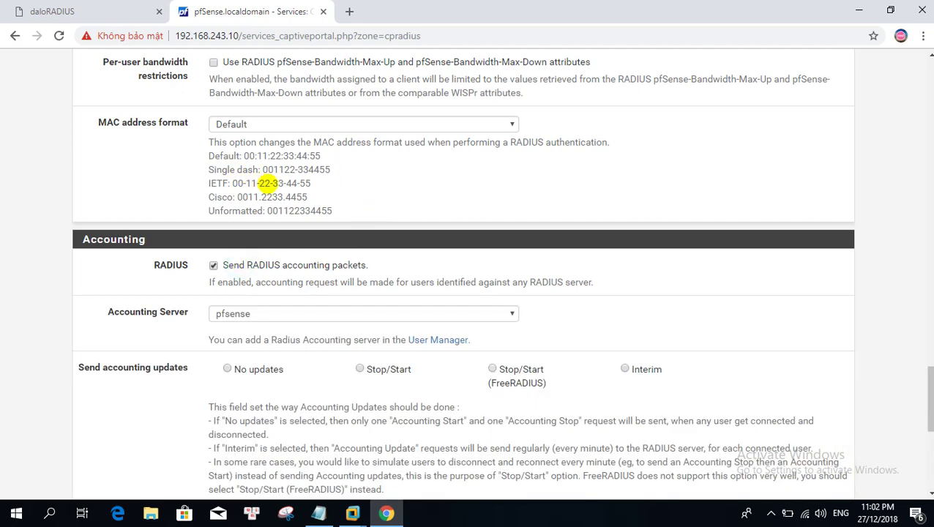
{"action": "left_click", "coordinate": [242, 369]}
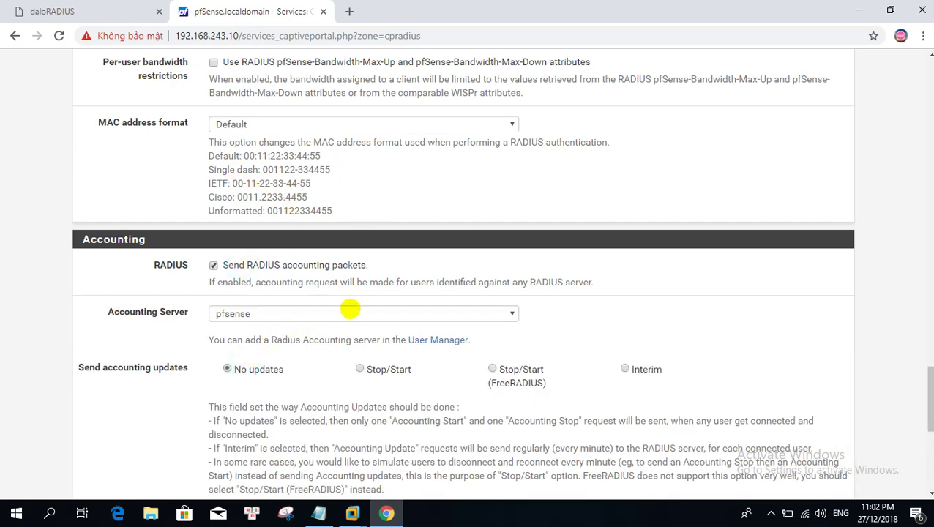
{"action": "scroll", "coordinate": [348, 310], "scroll_direction": "down", "scroll_amount": 5}
{"action": "scroll", "coordinate": [345, 323], "scroll_direction": "down", "scroll_amount": 1}
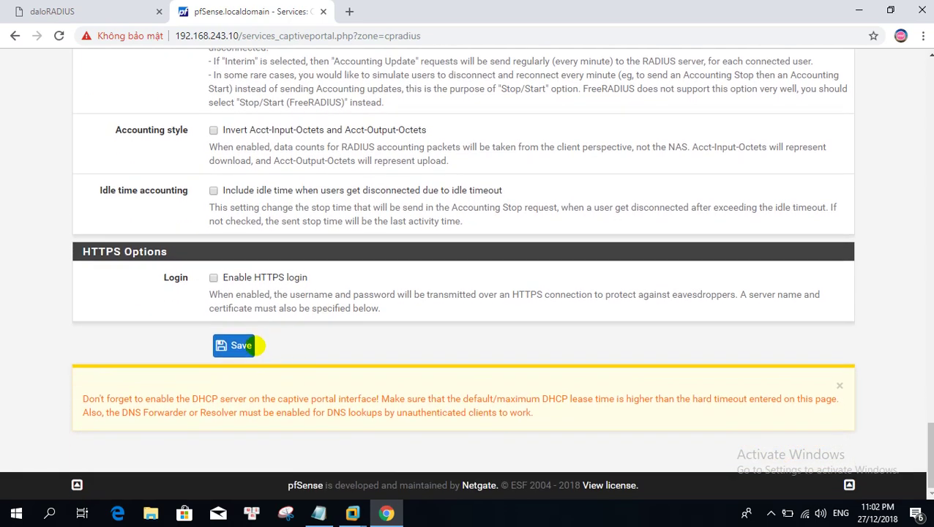
{"action": "left_click", "coordinate": [240, 346]}
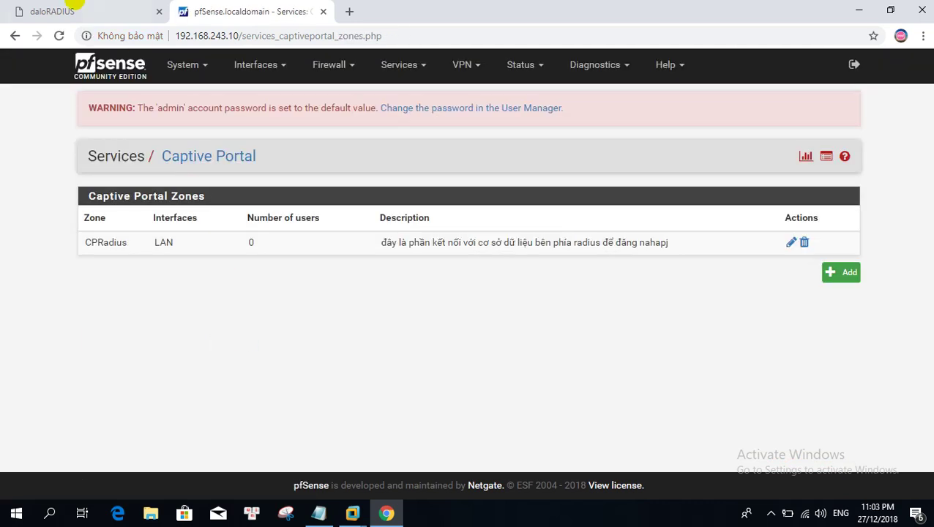
- Switch to daloRADIUS and open the new user form in Users Management
{"action": "left_click", "coordinate": [74, 10]}
{"action": "left_click", "coordinate": [53, 161]}
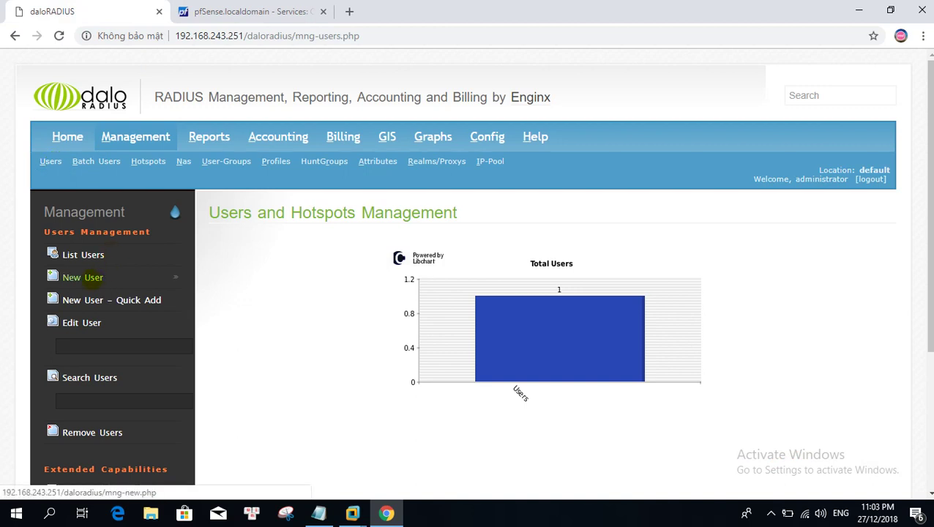
{"action": "left_click", "coordinate": [72, 277]}
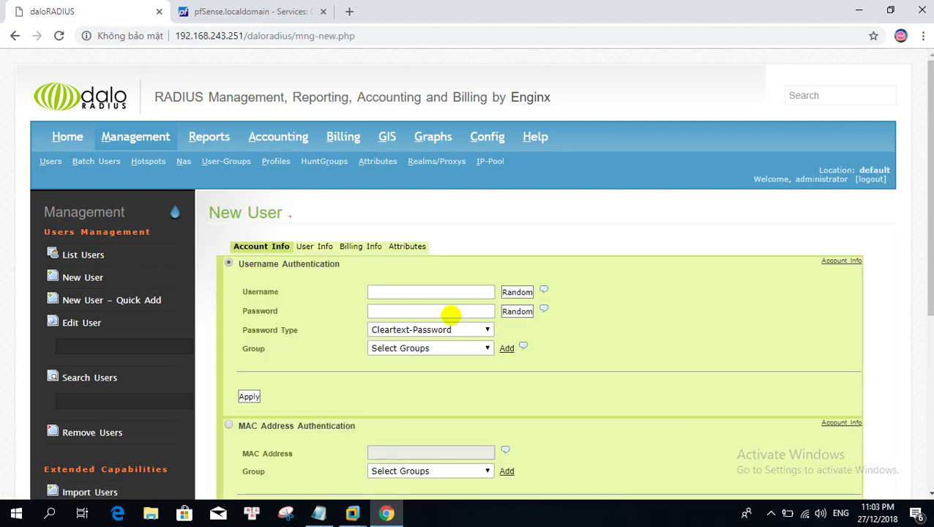
- Add a new user named user1 with the account password and the Crypt-Password password type
{"action": "left_click", "coordinate": [434, 292]}
{"action": "type", "text": "úe"}
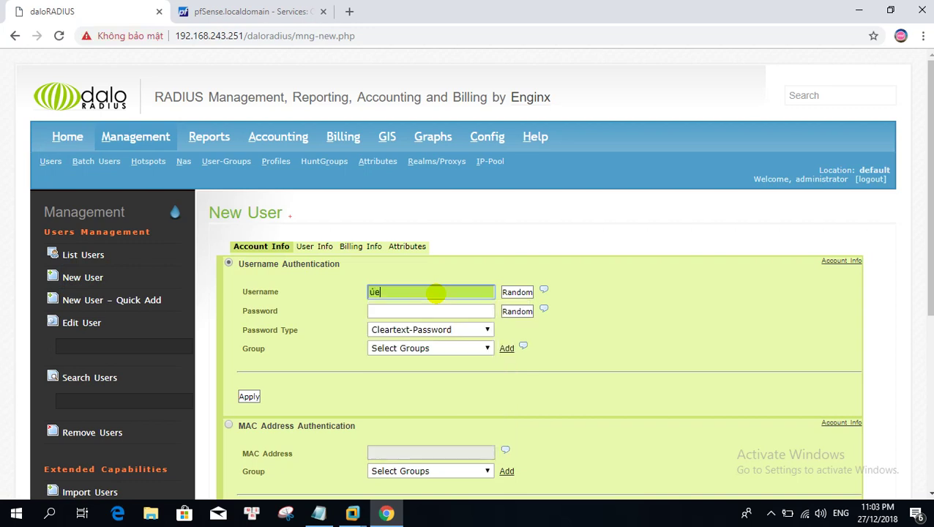
{"action": "type", "text": "ser1"}
{"action": "key", "text": "Tab"}
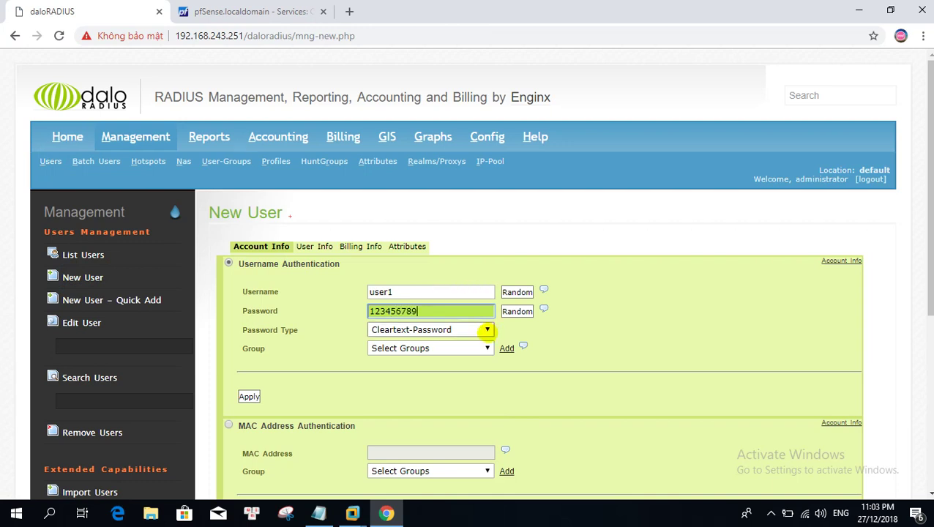
{"action": "left_click", "coordinate": [487, 329]}
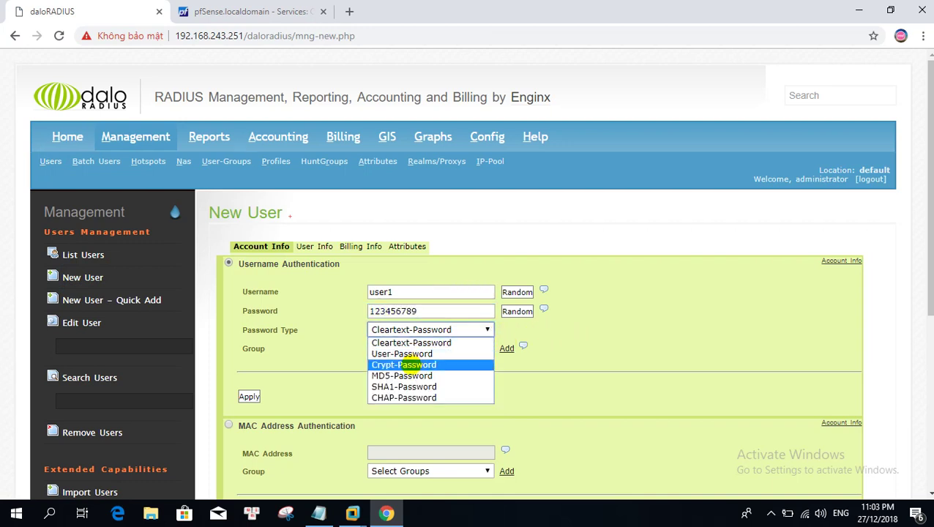
{"action": "left_click", "coordinate": [403, 364]}
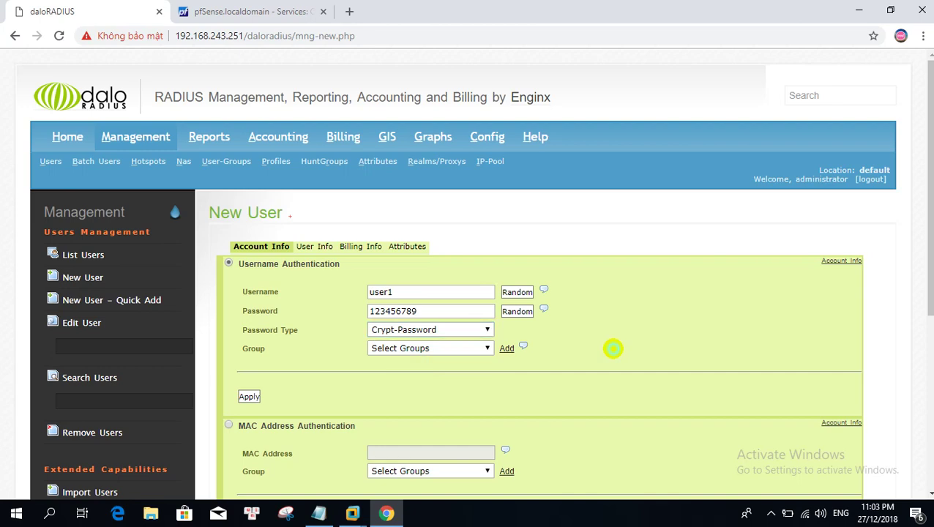
{"action": "scroll", "coordinate": [264, 292], "scroll_direction": "down", "scroll_amount": 1}
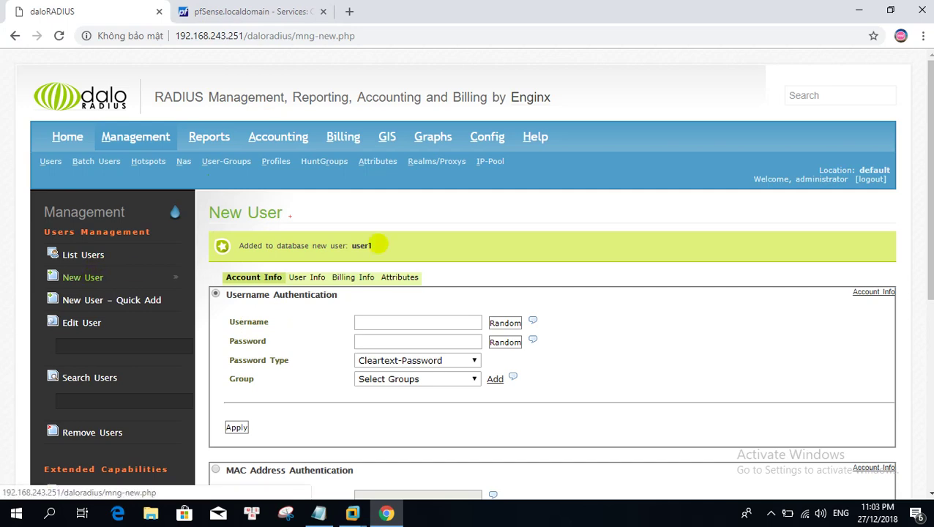
- Add another new user named user2 with the account password and MD5-Password type, and list all users
{"action": "left_click", "coordinate": [79, 277]}
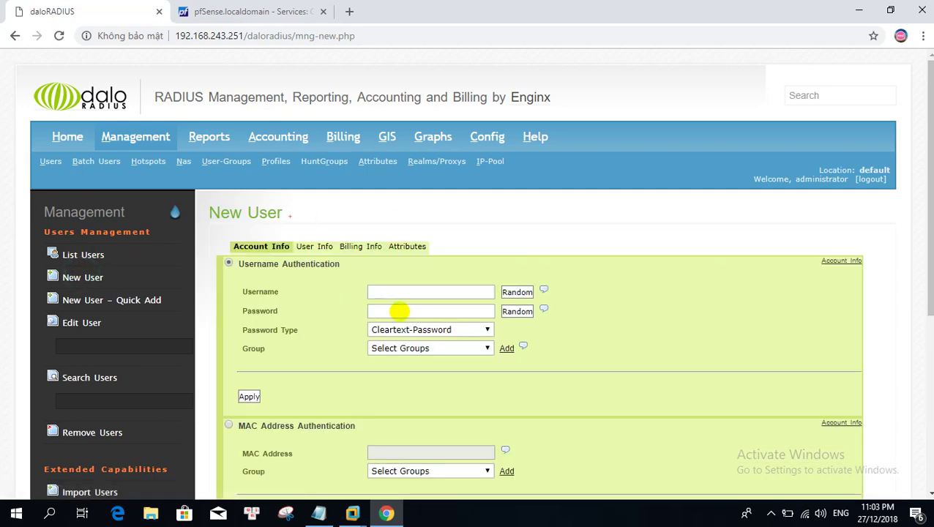
{"action": "left_click", "coordinate": [408, 291]}
{"action": "type", "text": "u"}
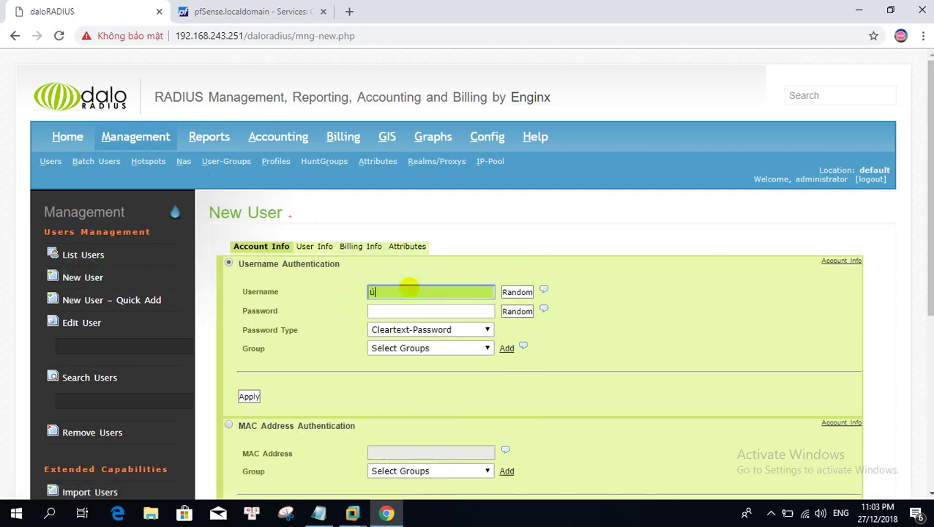
{"action": "type", "text": "ser2"}
{"action": "key", "text": "Tab"}
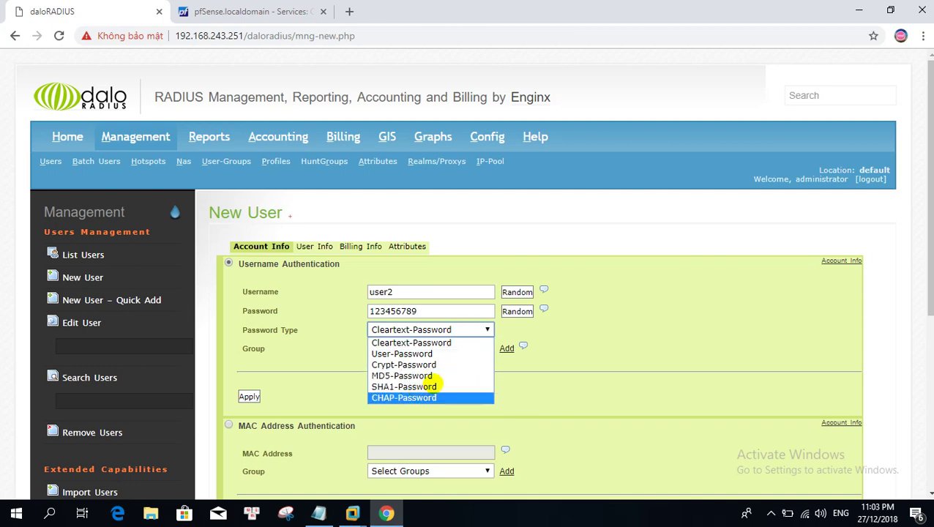
{"action": "left_click", "coordinate": [445, 375]}
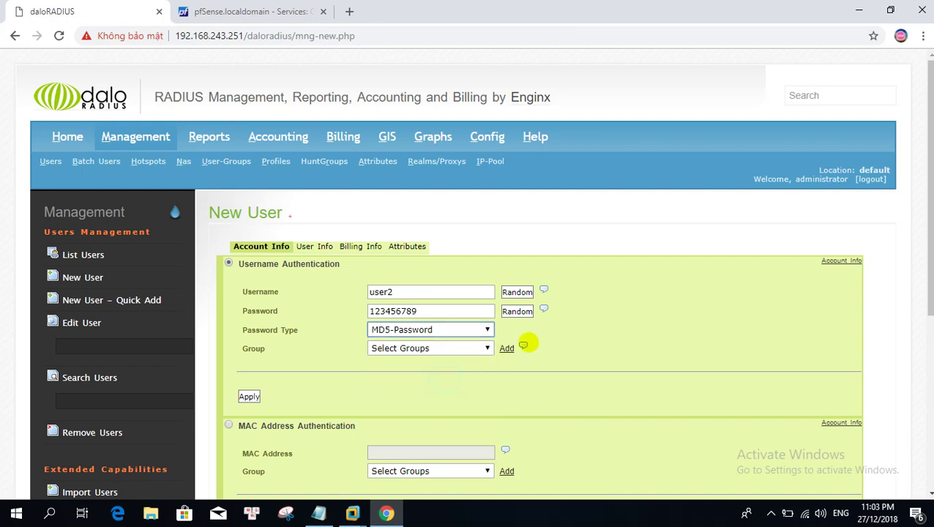
{"action": "left_click", "coordinate": [248, 396]}
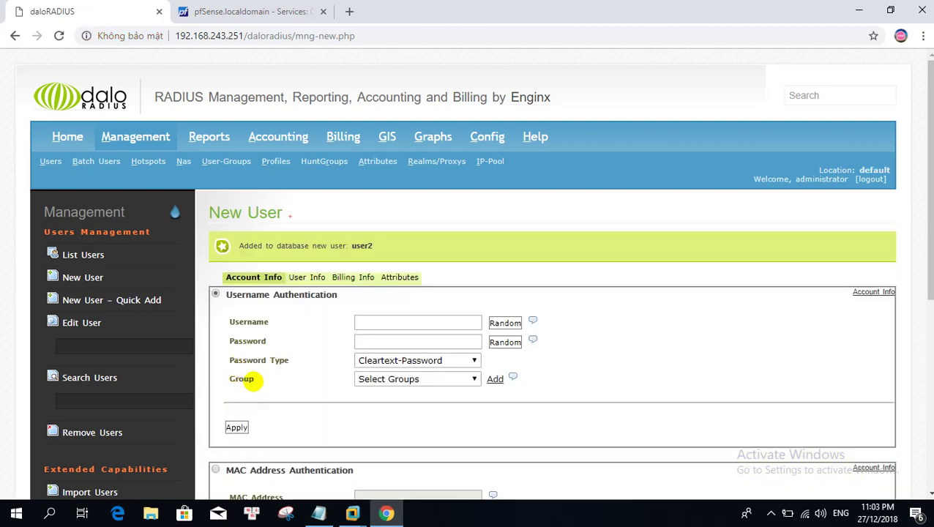
{"action": "left_click", "coordinate": [86, 256]}
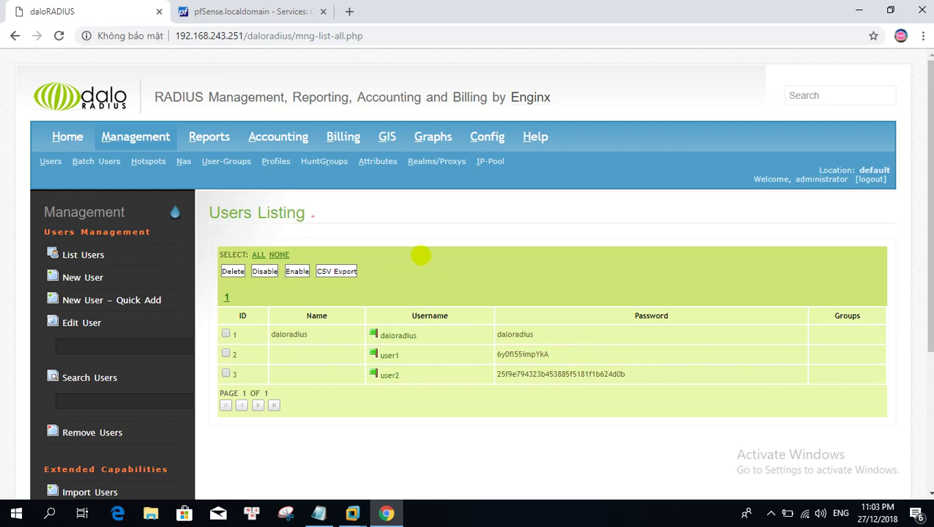
- Switch to the "window a" virtual machine in VMware Workstation and sign in to Windows with the account password
{"action": "key", "text": "alt+Tab"}
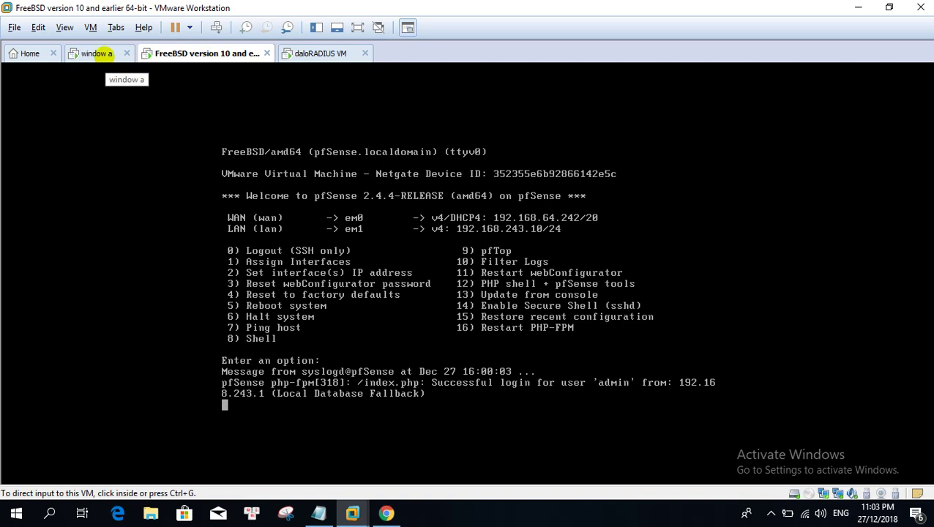
{"action": "left_click", "coordinate": [101, 53]}
{"action": "left_click", "coordinate": [467, 321]}
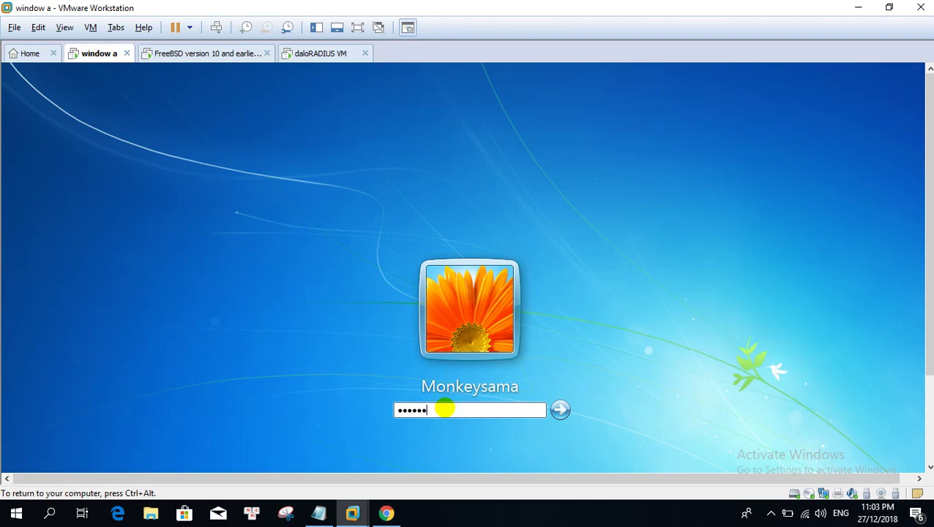
{"action": "key", "text": "Return"}
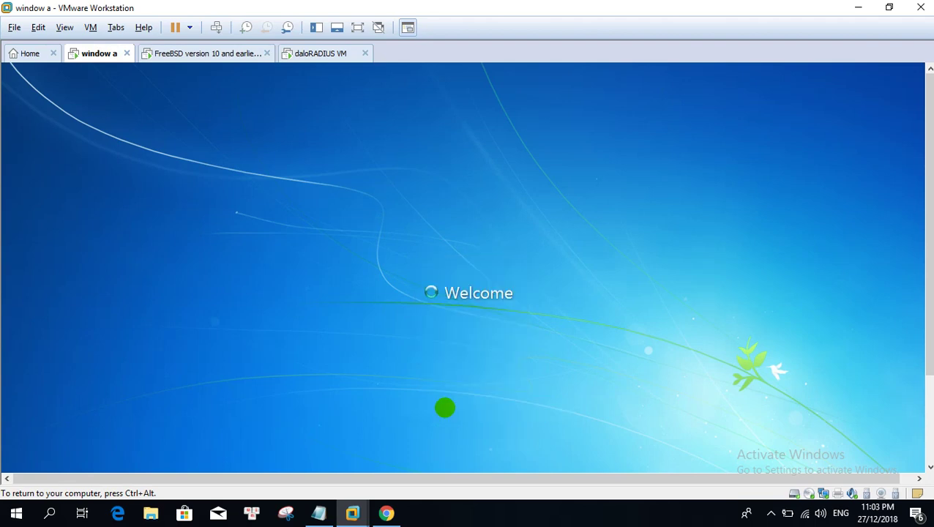
- Dismiss the page-restore prompt in the virtual machine's Chrome and browse to google.com to reach the captive portal login page
{"action": "key", "text": "ctrl+alt"}
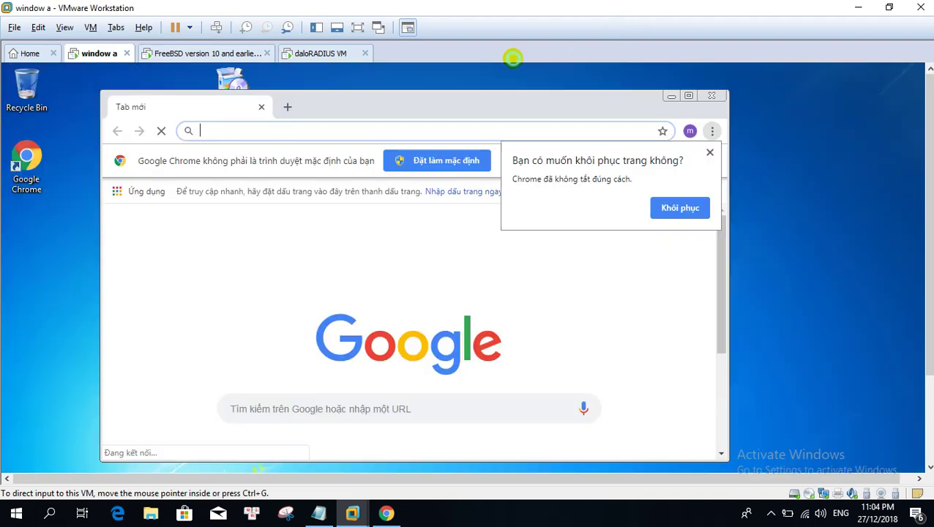
{"action": "left_click", "coordinate": [769, 512]}
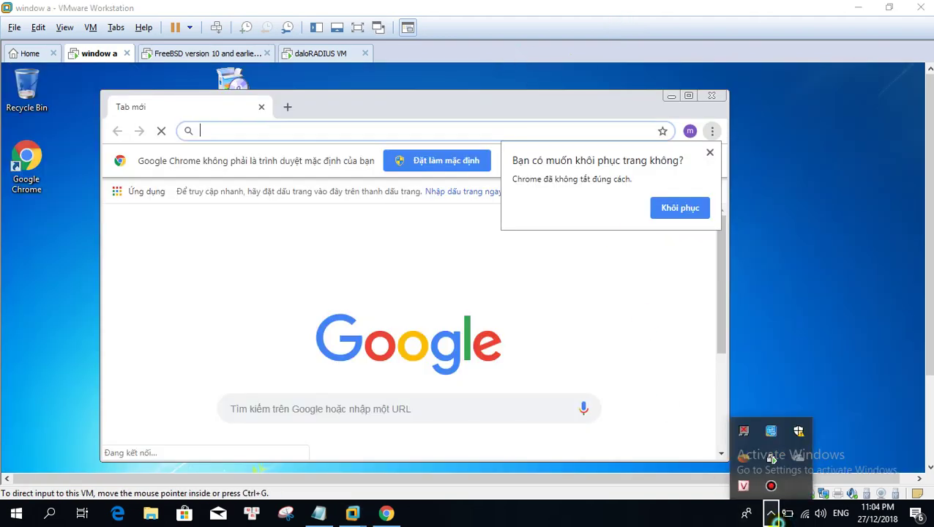
{"action": "left_click", "coordinate": [263, 131]}
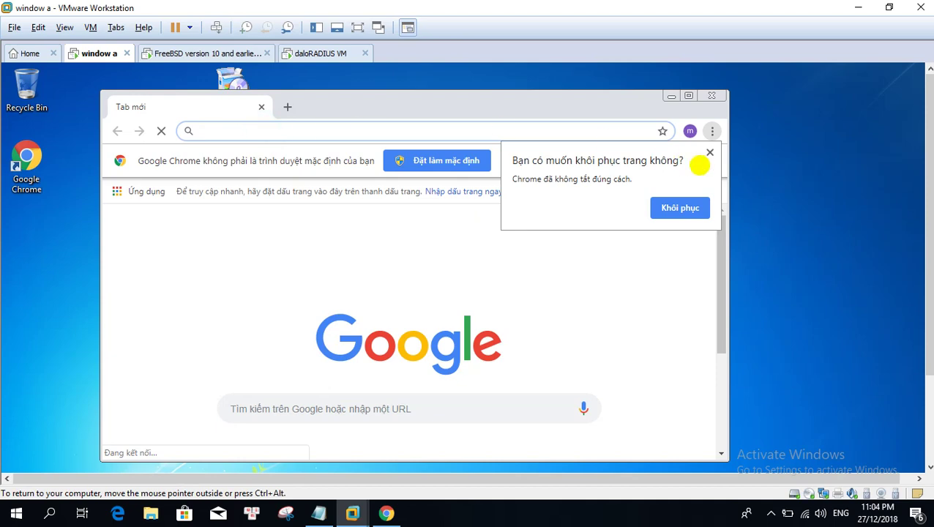
{"action": "left_click", "coordinate": [710, 153]}
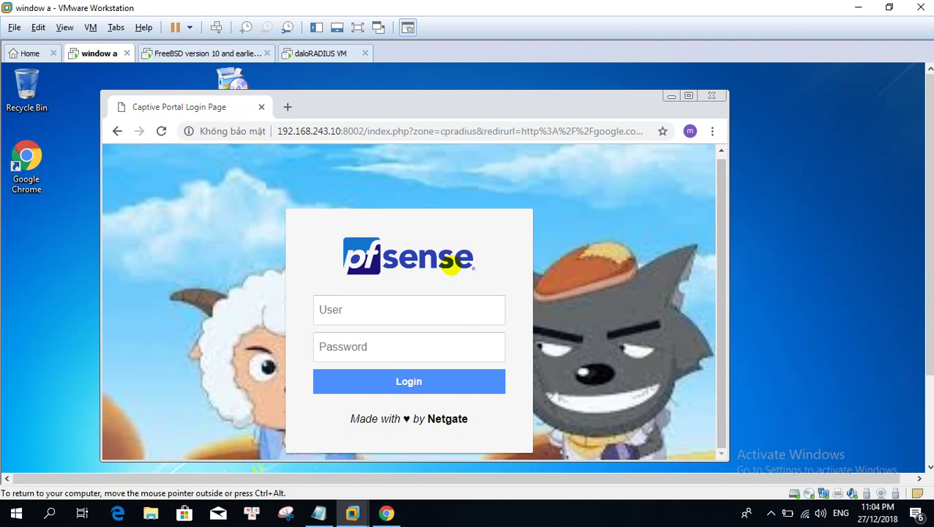
{"action": "left_click", "coordinate": [358, 308]}
{"action": "left_click", "coordinate": [644, 203]}
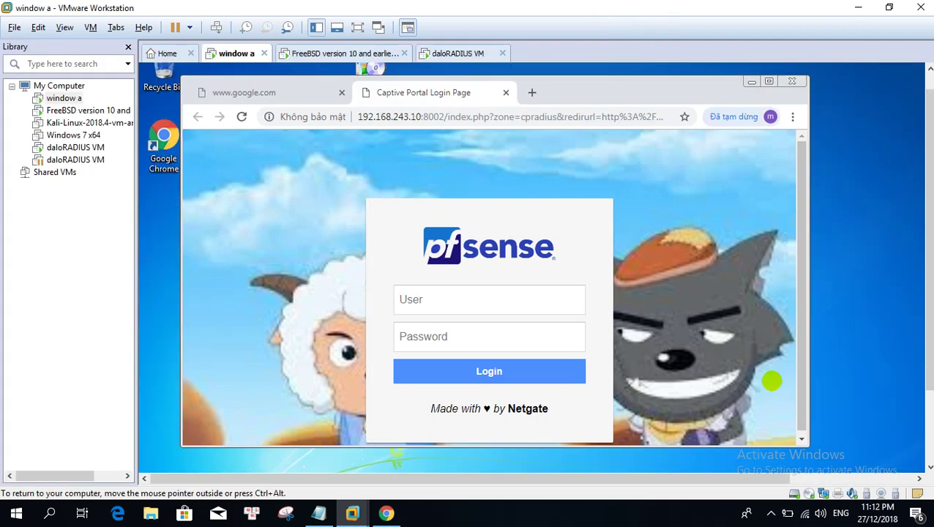
- Log in to the captive portal as user1 with the account password
{"action": "left_click", "coordinate": [770, 513]}
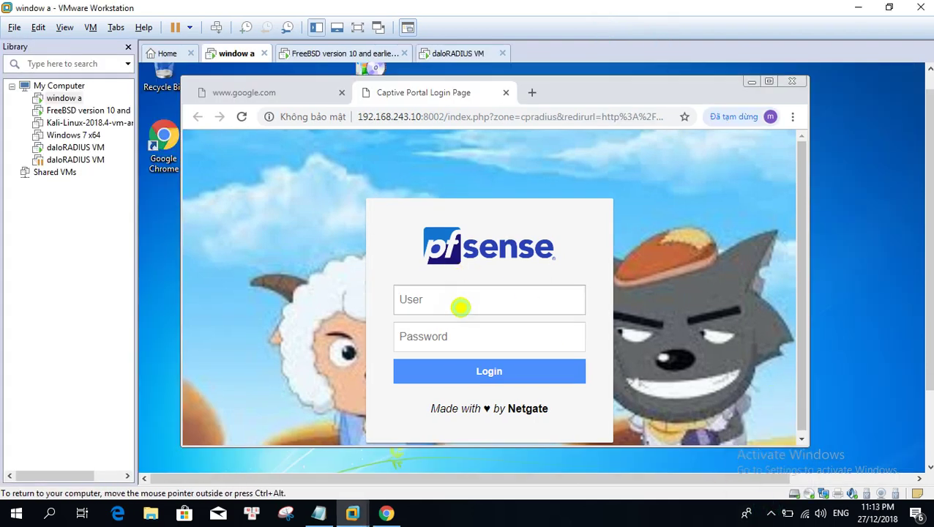
{"action": "left_click", "coordinate": [466, 304]}
{"action": "type", "text": "use"}
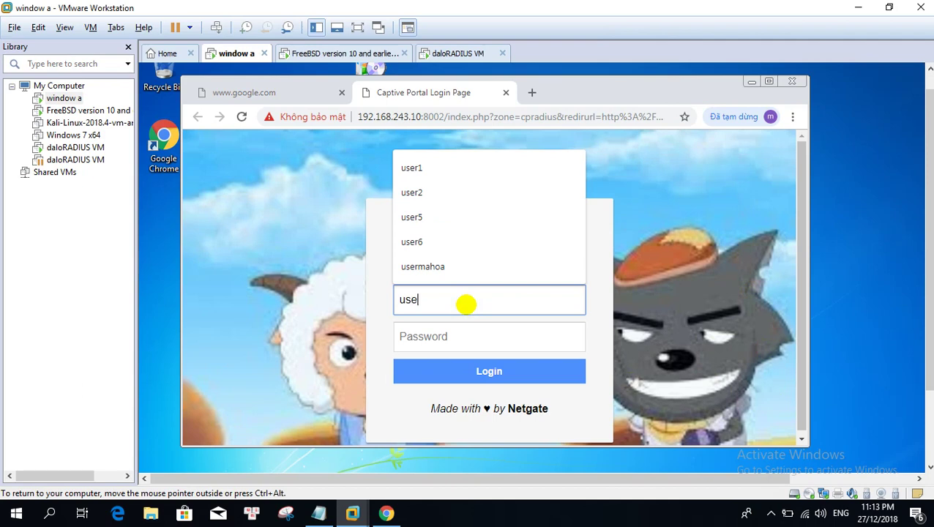
{"action": "type", "text": "r1"}
{"action": "key", "text": "Tab"}
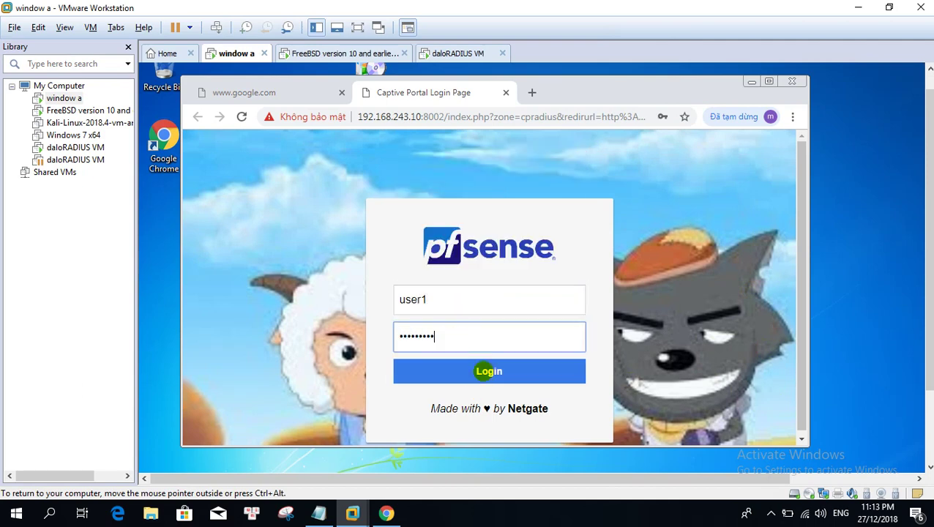
{"action": "left_click", "coordinate": [486, 371]}
{"action": "left_click", "coordinate": [338, 157]}
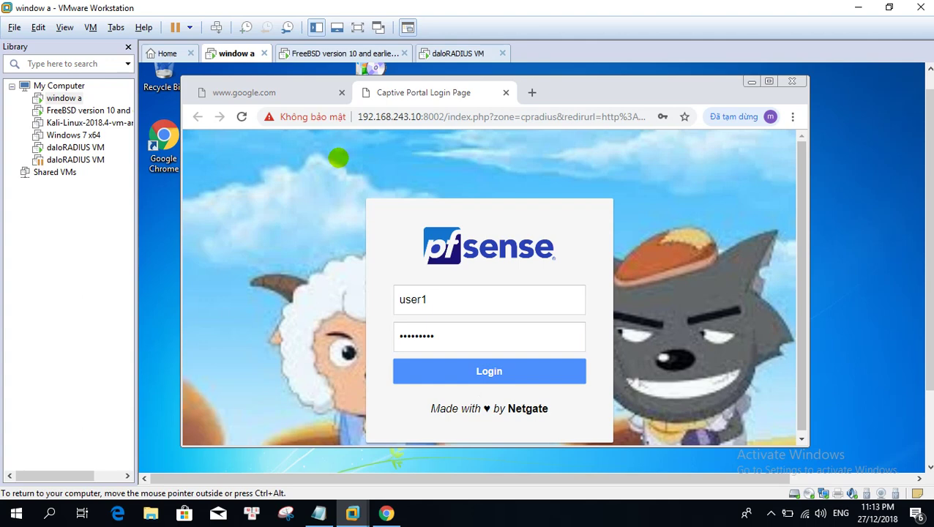
{"action": "left_click", "coordinate": [479, 370]}
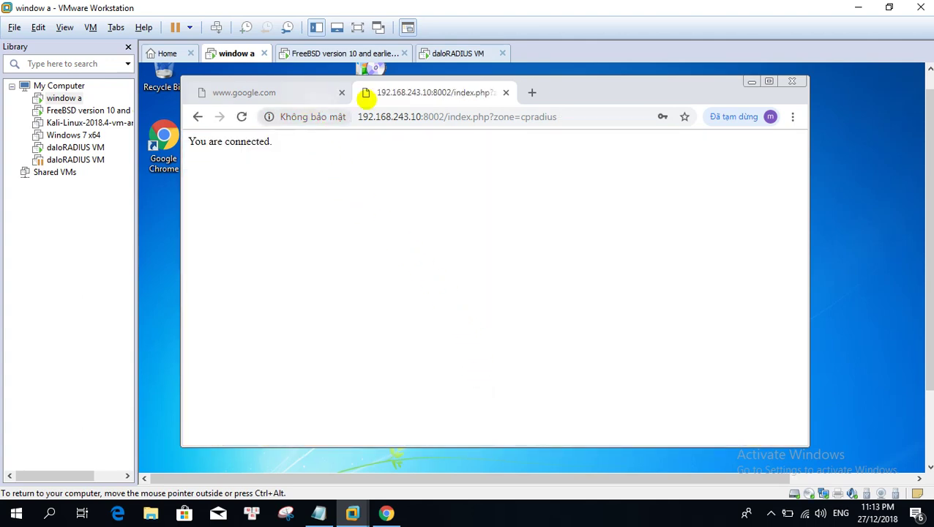
{"action": "left_click", "coordinate": [303, 157]}
{"action": "left_click_drag", "start_coordinate": [302, 158], "coordinate": [194, 141]}
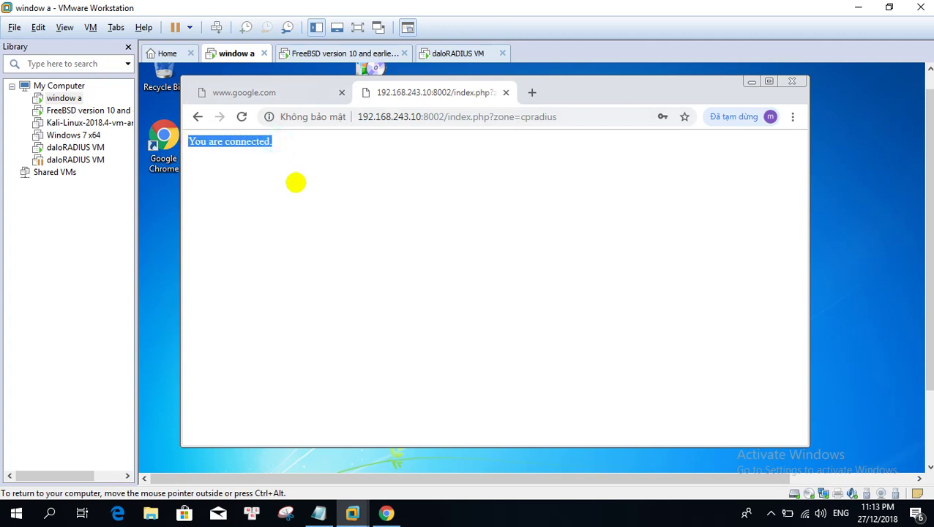
{"action": "left_click", "coordinate": [296, 181]}
{"action": "left_click", "coordinate": [284, 92]}
{"action": "left_click", "coordinate": [242, 116]}
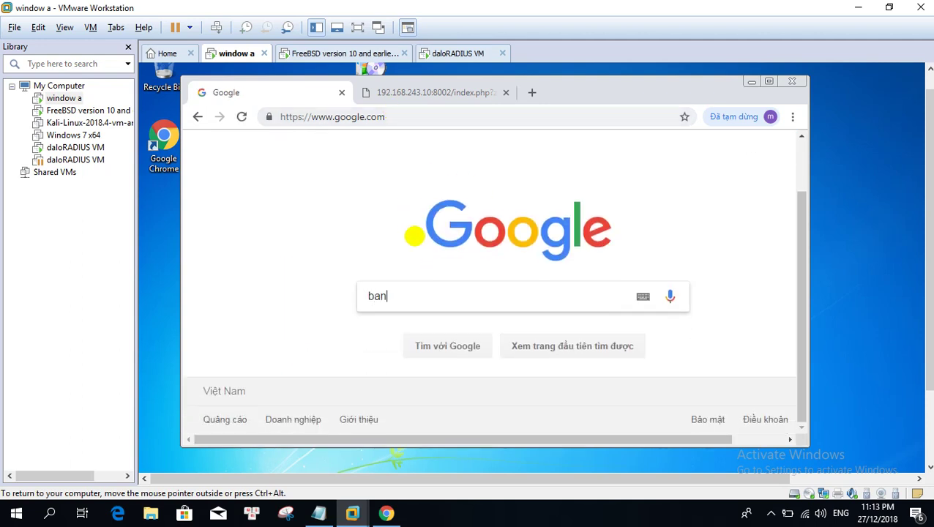
- Search Google for "ban da ket noi duoc vao mang" and browse the results to test internet access
{"action": "type", "text": "j dda"}
{"action": "key", "text": "BackSpace"}
{"action": "key", "text": "BackSpace"}
{"action": "key", "text": "BackSpace"}
{"action": "key", "text": "BackSpace"}
{"action": "key", "text": "BackSpace"}
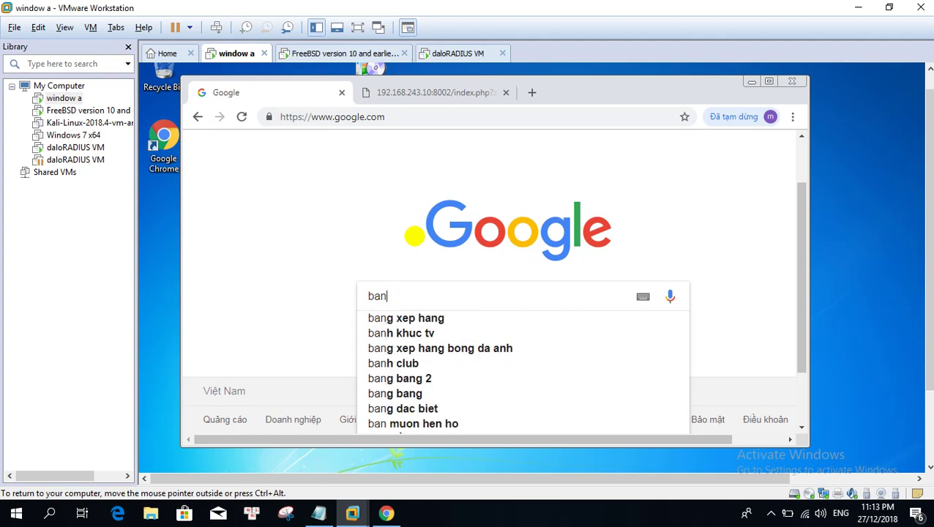
{"action": "key", "text": "BackSpace"}
{"action": "type", "text": "n dax"}
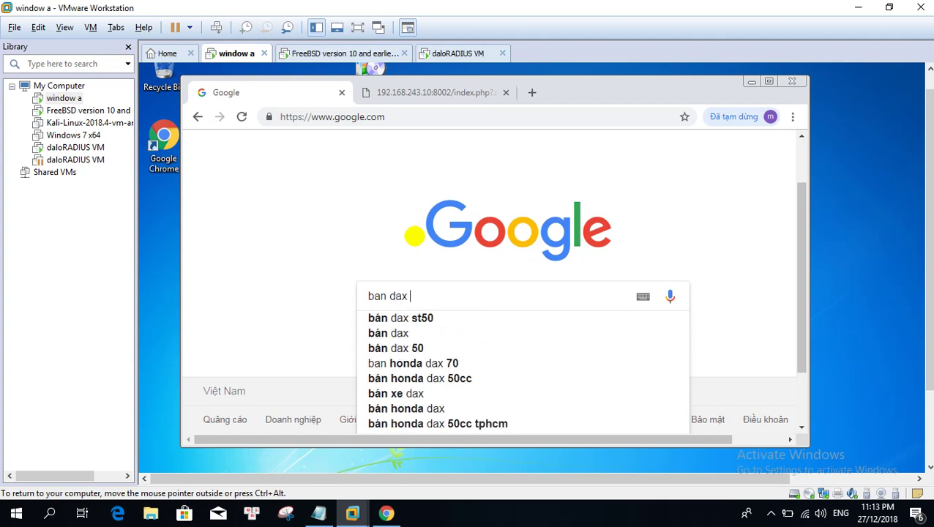
{"action": "key", "text": "BackSpace"}
{"action": "key", "text": "BackSpace"}
{"action": "type", "text": "ket noi duoc "}
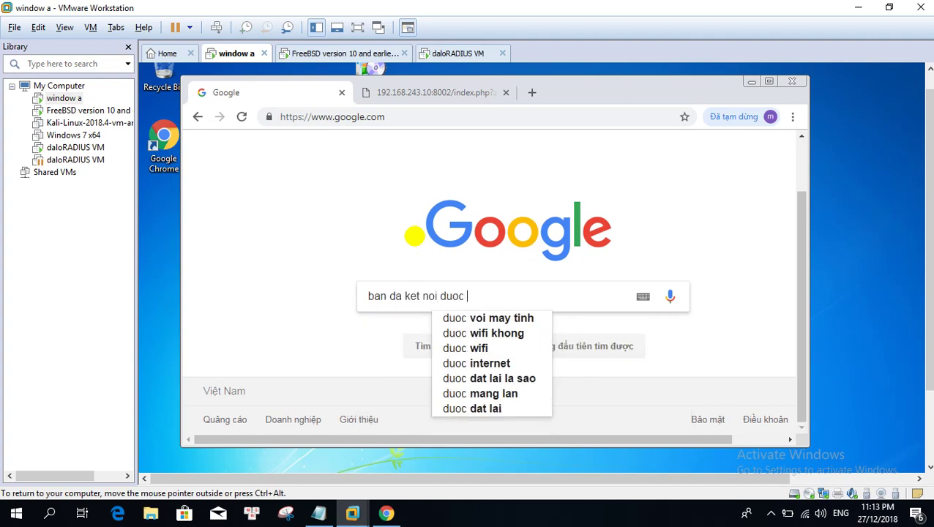
{"action": "type", "text": "vao mang"}
{"action": "key", "text": "Return"}
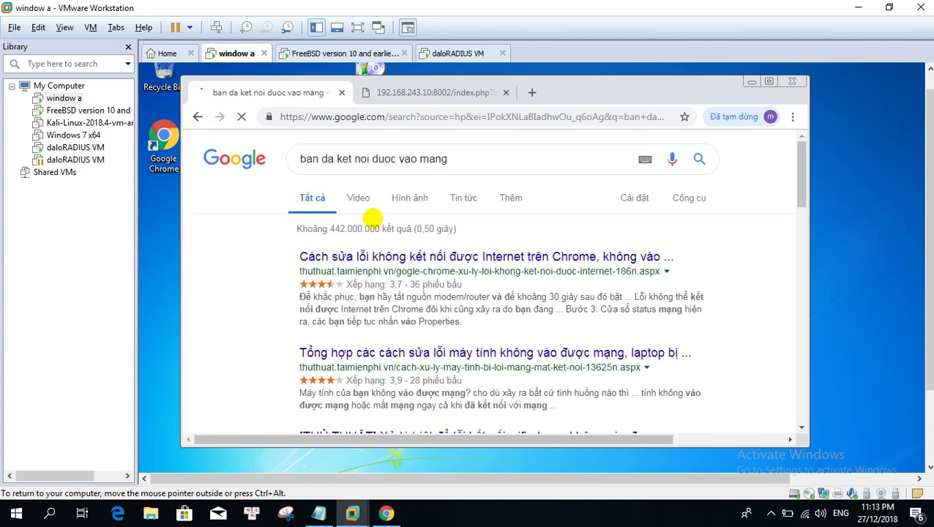
{"action": "scroll", "coordinate": [410, 217], "scroll_direction": "down", "scroll_amount": 3}
{"action": "scroll", "coordinate": [563, 306], "scroll_direction": "down", "scroll_amount": 10}
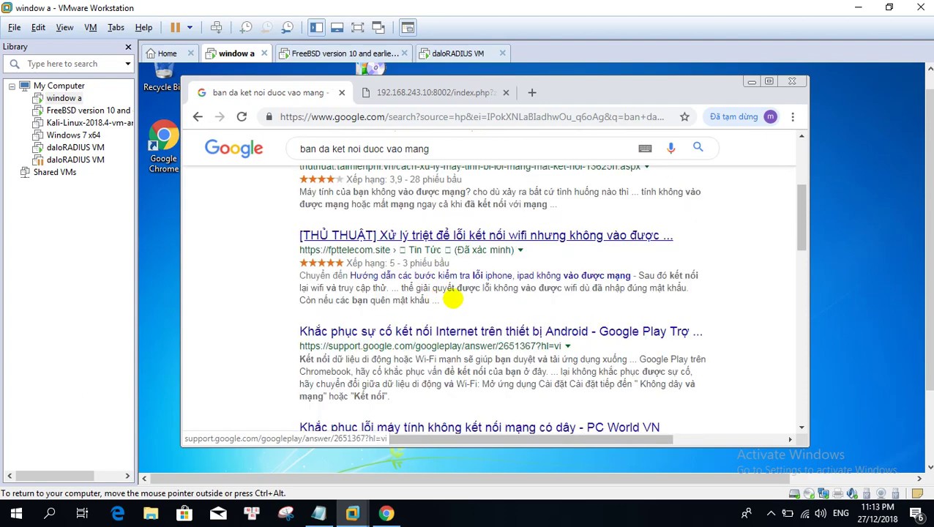
- Recheck the captive portal page, open a new browser tab, and return to the search results
{"action": "left_click", "coordinate": [416, 93]}
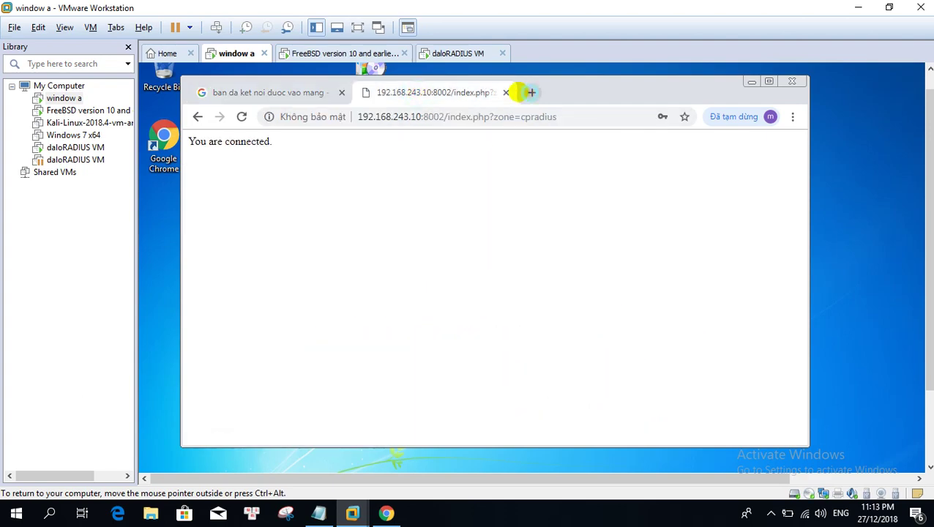
{"action": "left_click", "coordinate": [531, 93]}
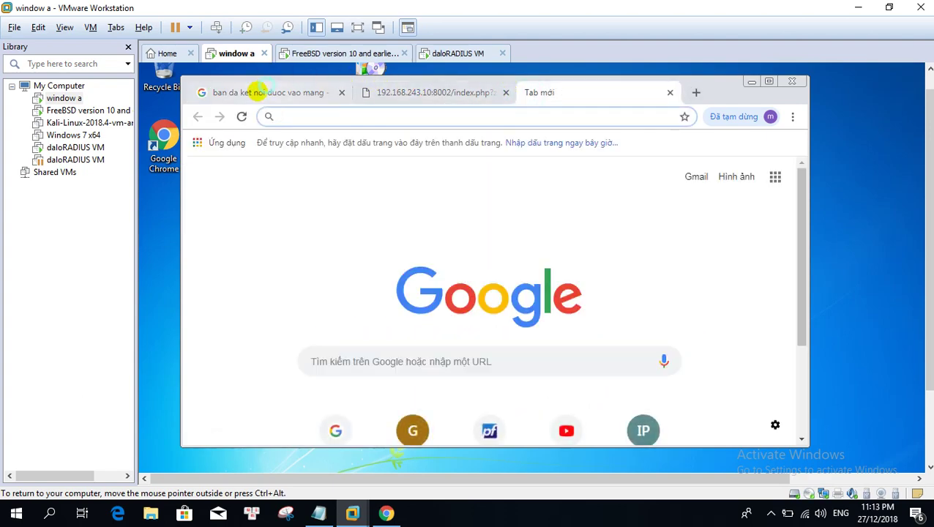
{"action": "left_click", "coordinate": [257, 92]}
- Switch to pfSense in the host browser and check the Captive Portal status for the logged-in user's IP address and session start
{"action": "key", "text": "alt+Tab"}
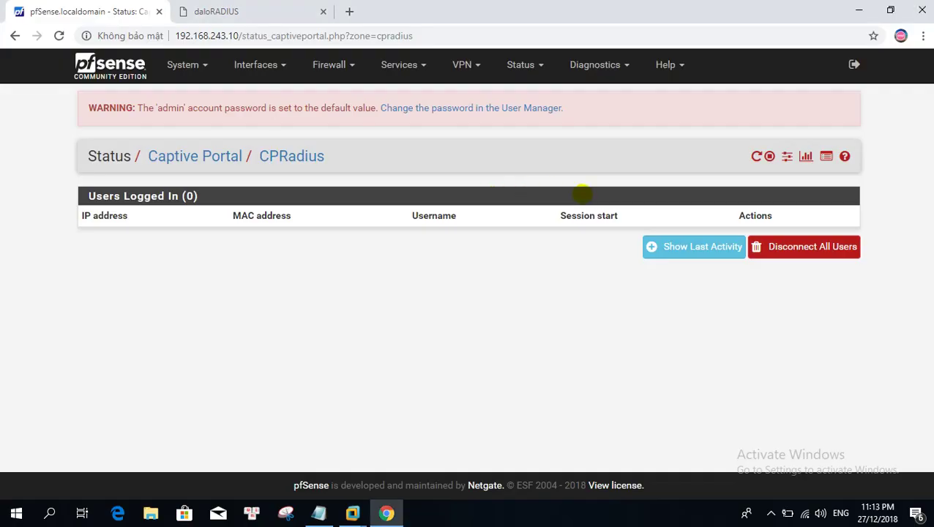
{"action": "left_click", "coordinate": [524, 64]}
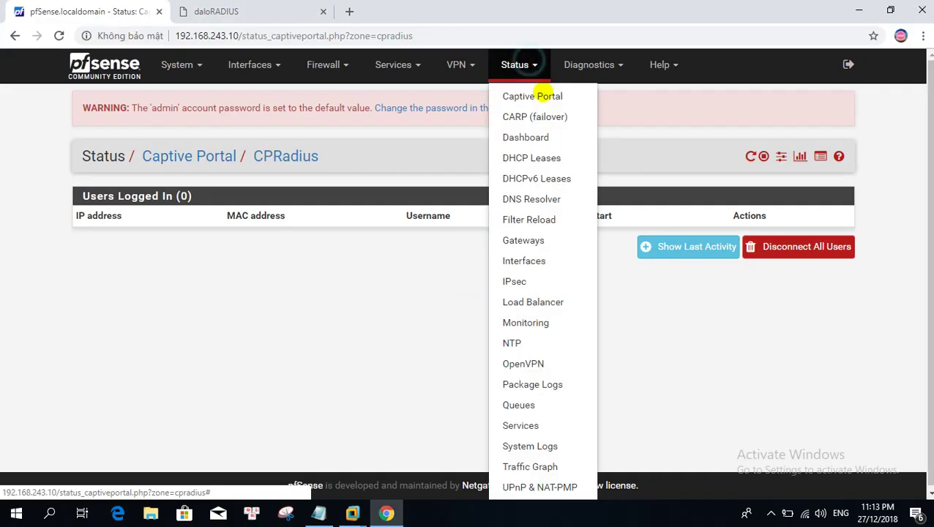
{"action": "left_click", "coordinate": [549, 95]}
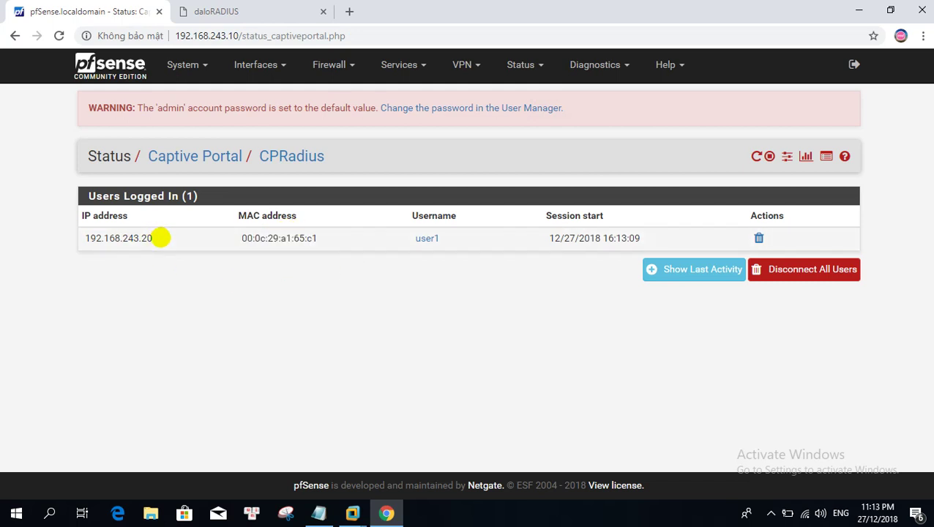
{"action": "left_click_drag", "start_coordinate": [157, 237], "coordinate": [79, 241]}
{"action": "left_click", "coordinate": [217, 274]}
{"action": "left_click_drag", "start_coordinate": [534, 239], "coordinate": [658, 242]}
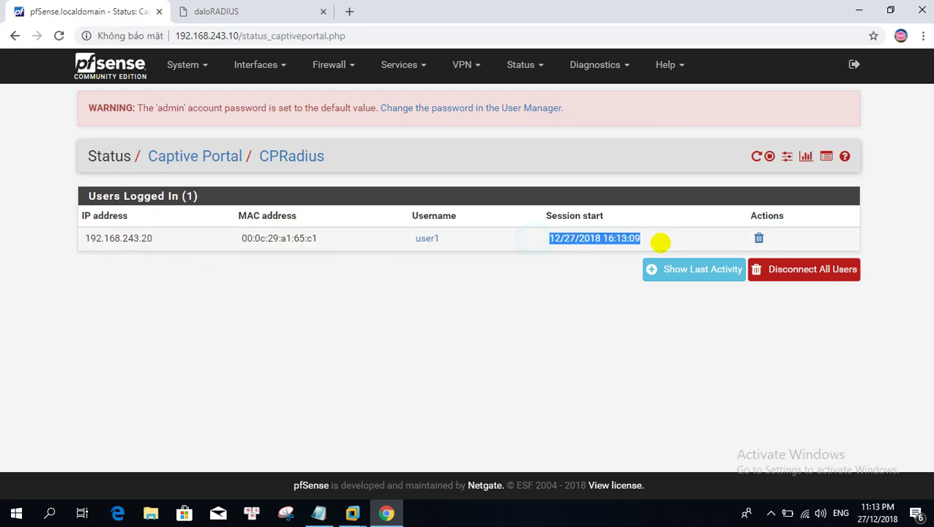
{"action": "left_click", "coordinate": [596, 280]}
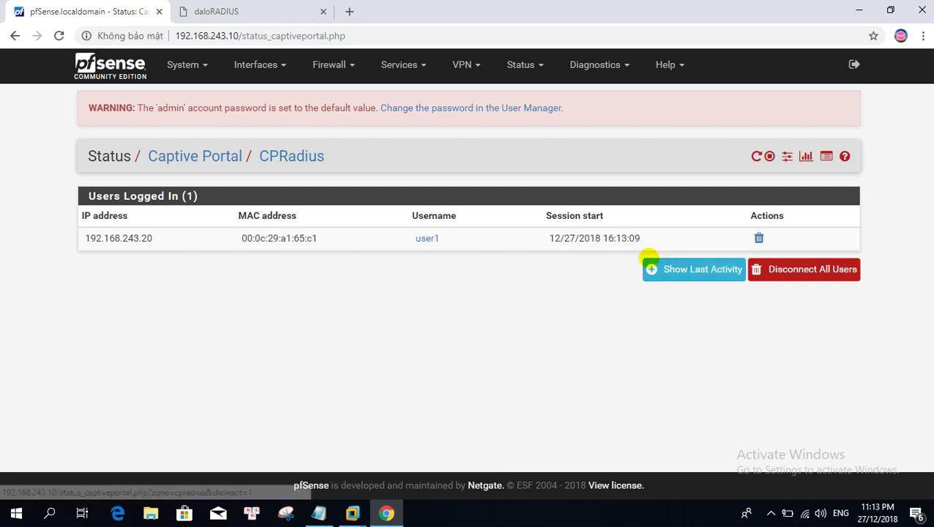